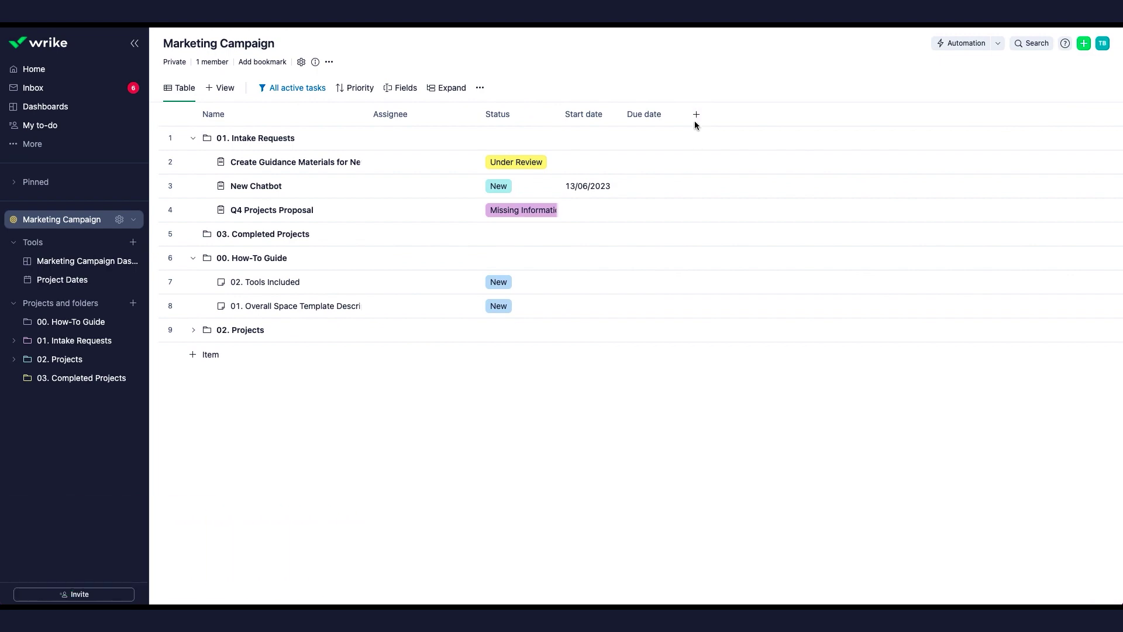
Step: Add a Status group column to the table and remove the Start date column
left_click(723, 46)
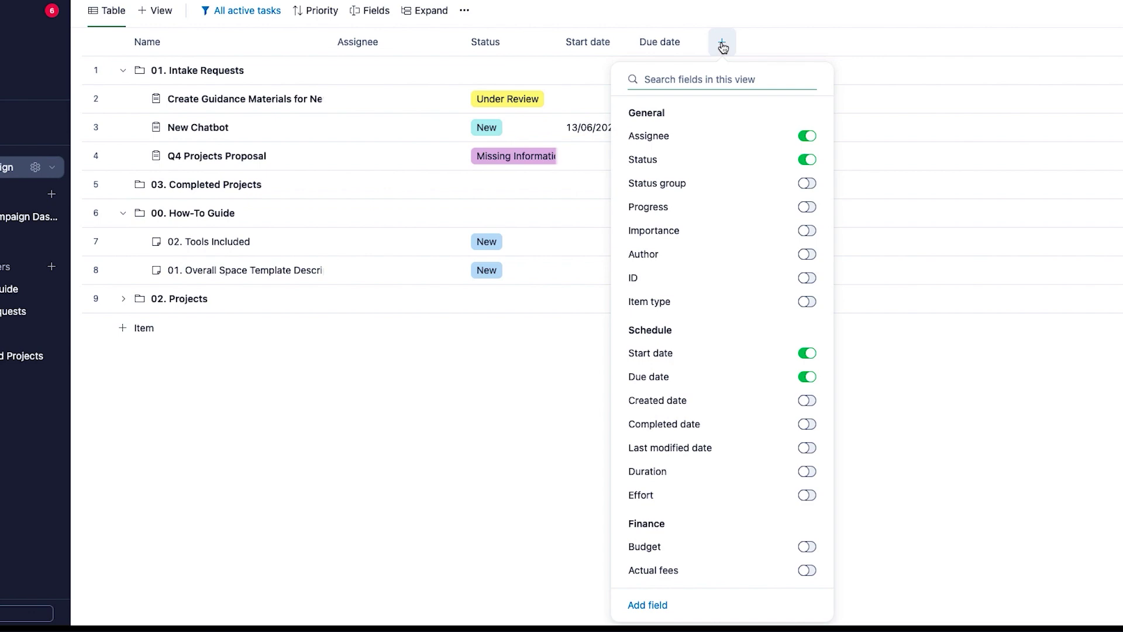
left_click(805, 186)
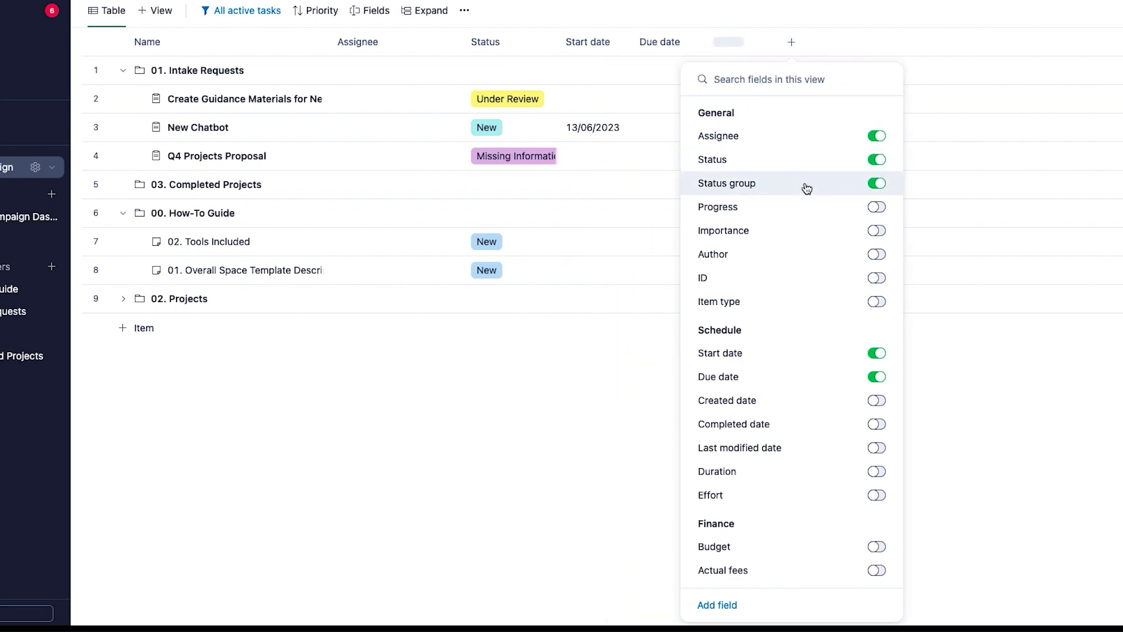
left_click(876, 352)
key("Escape")
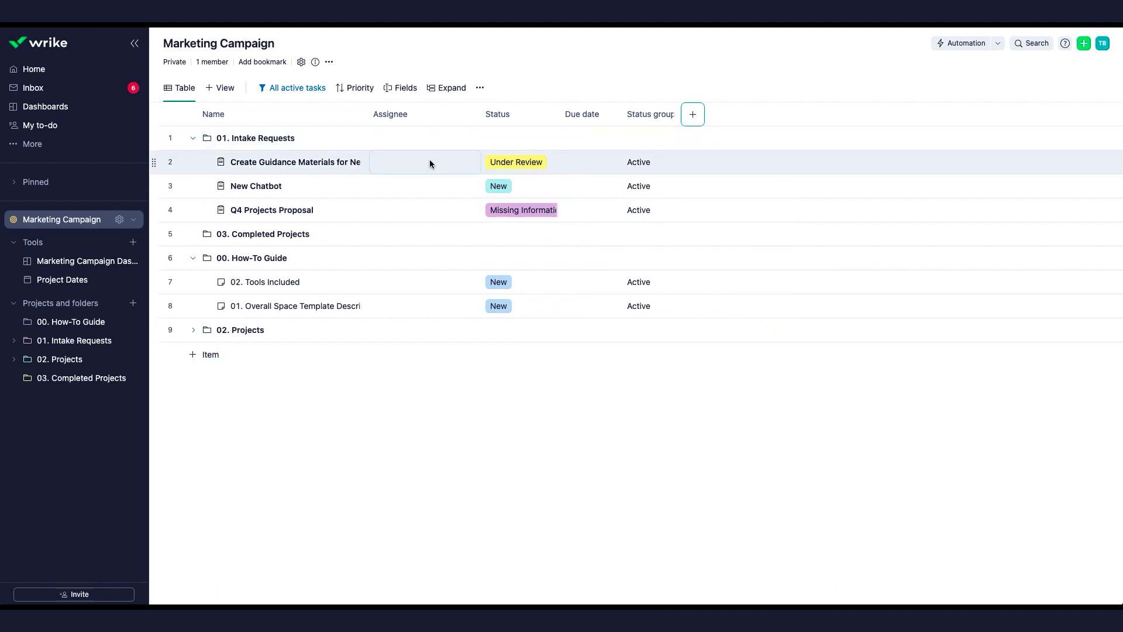
Step: Assign a team member to the first intake task and set its due date to 28/02/2023
left_click(430, 163)
left_click(433, 234)
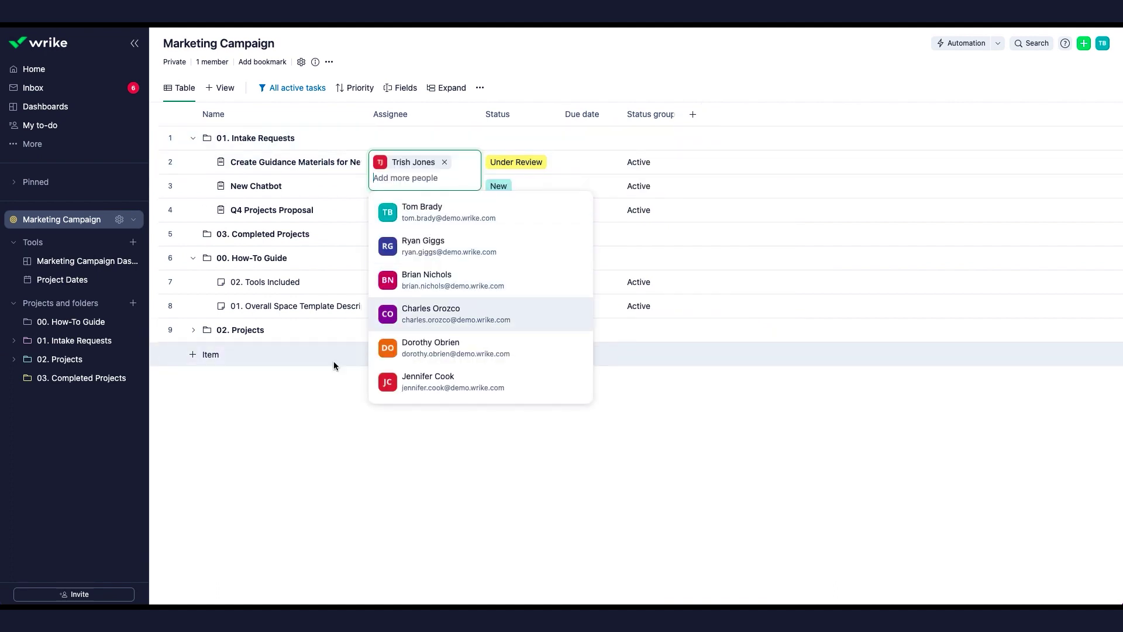
left_click(318, 399)
left_click(581, 158)
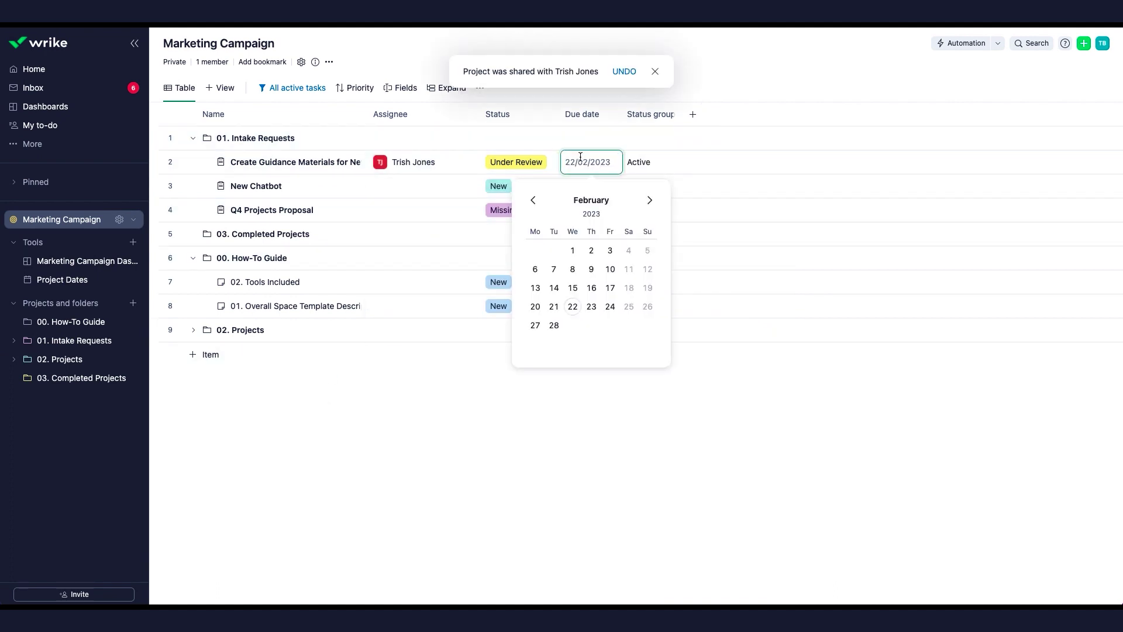
left_click(554, 326)
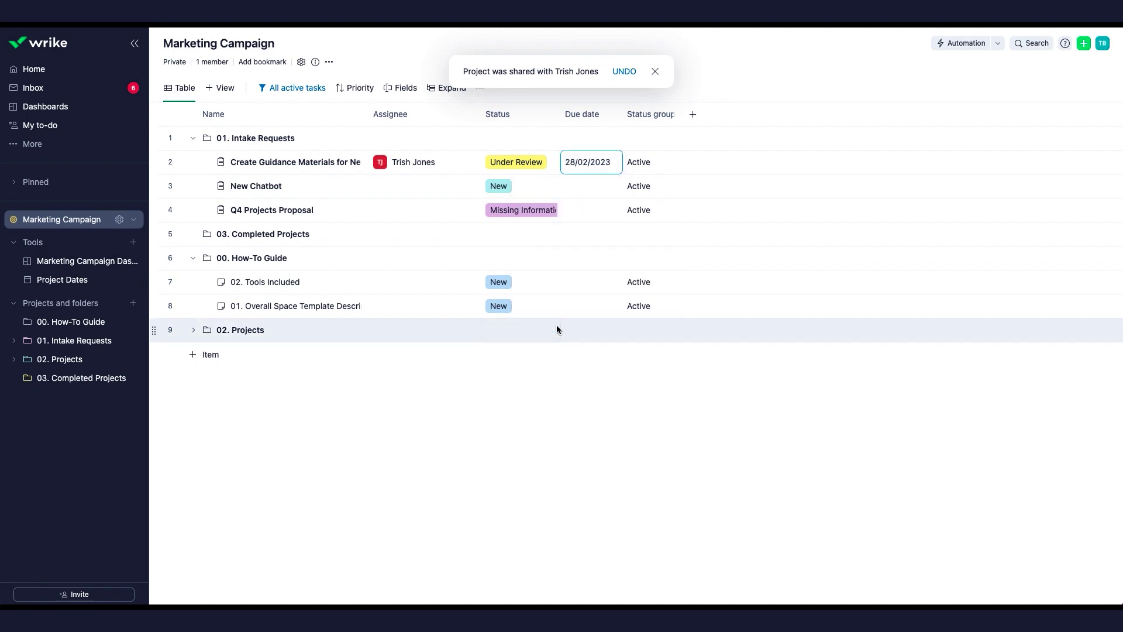
Step: Add Progress and Budget columns and create a new custom field named Notes
left_click(692, 115)
left_click(775, 256)
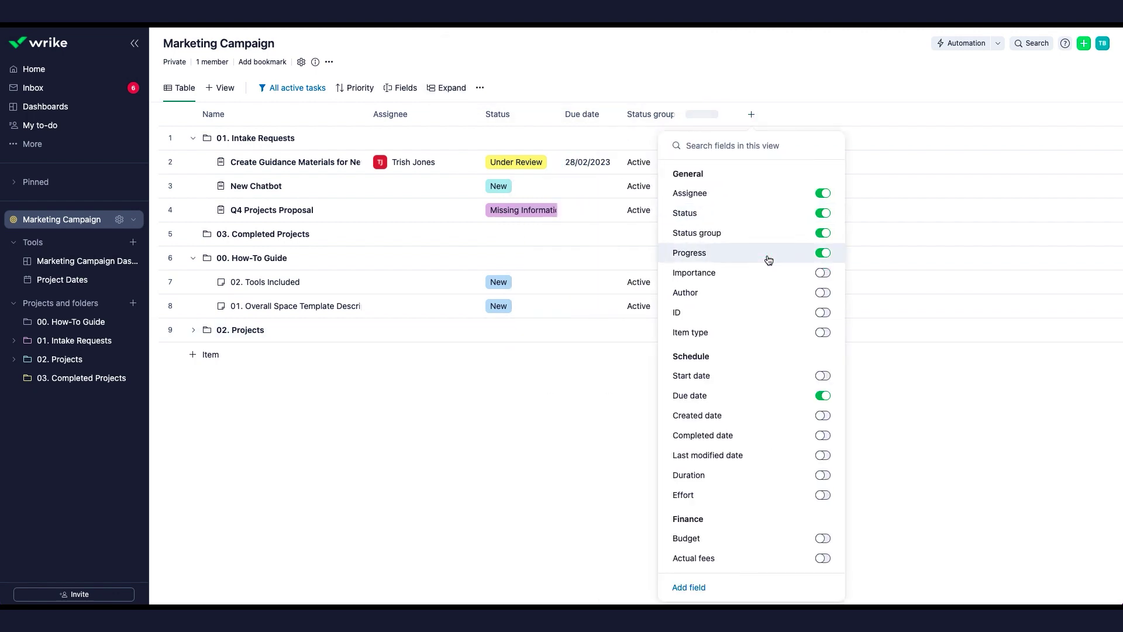
left_click(821, 538)
left_click(781, 594)
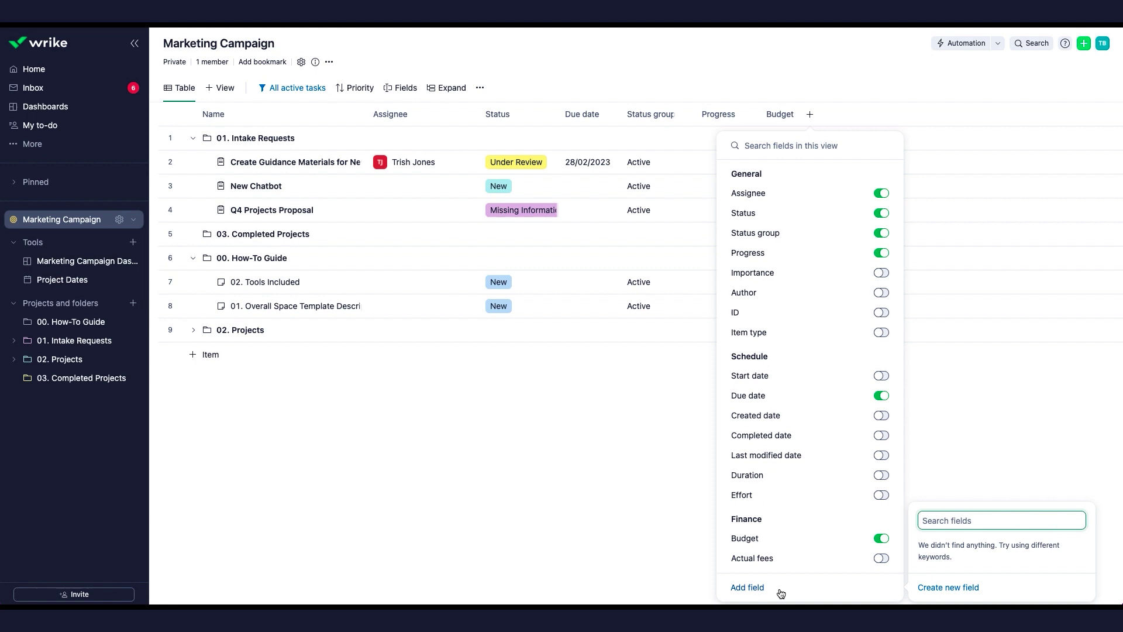
left_click(932, 587)
type("Notes")
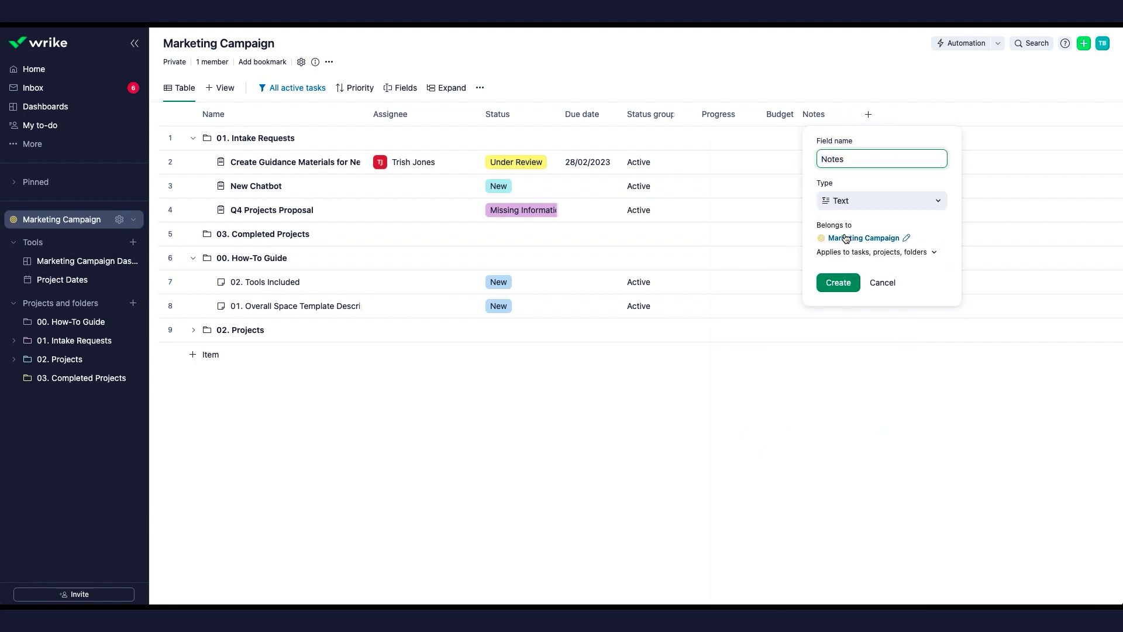
left_click(836, 282)
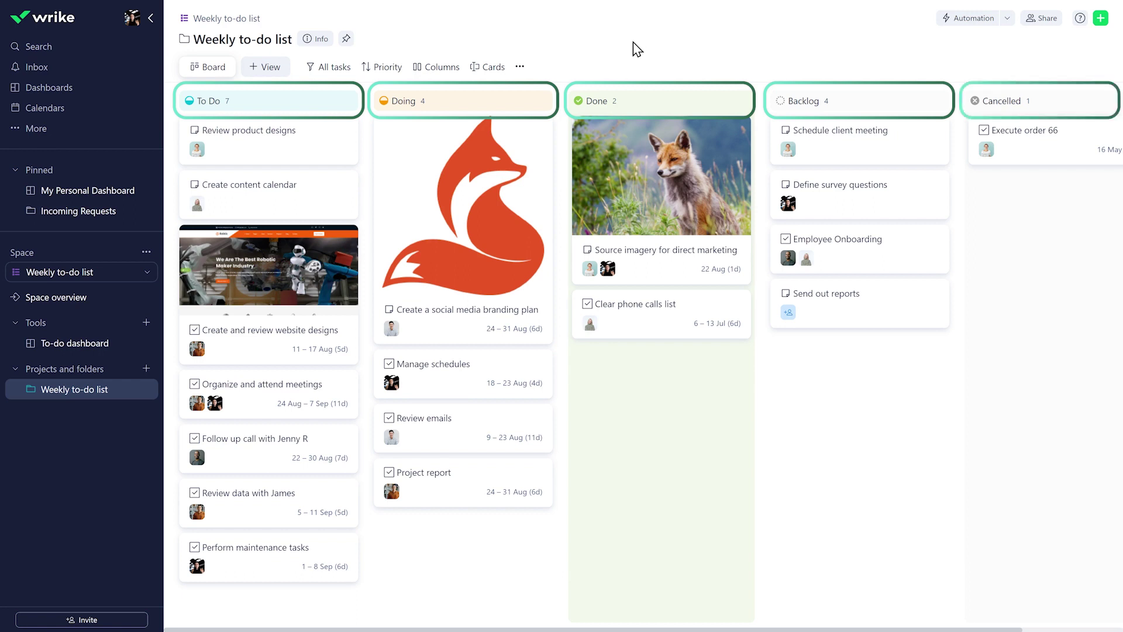
Step: Add a purple 'In Review' status to the board's workflow and save it
left_click(542, 100)
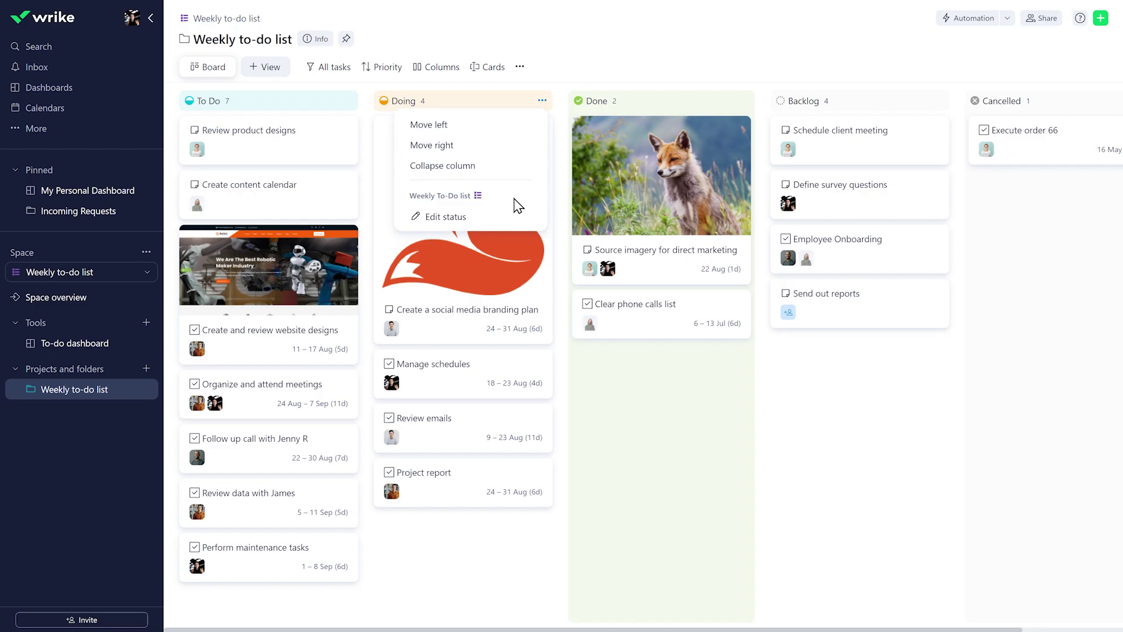
left_click(504, 218)
left_click(468, 226)
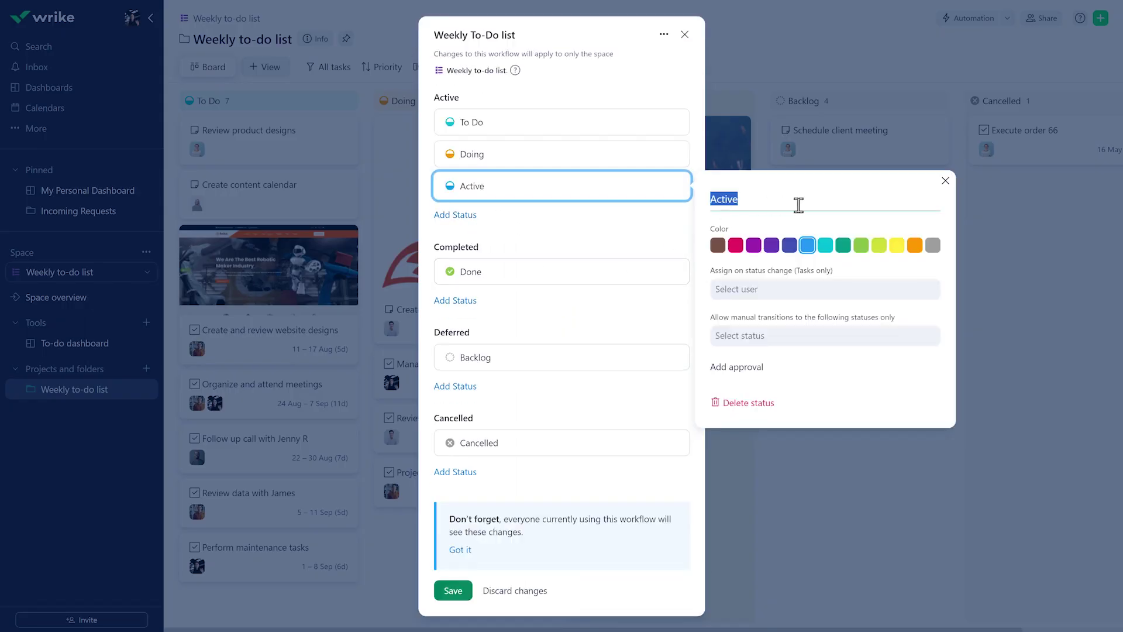
type("In Review")
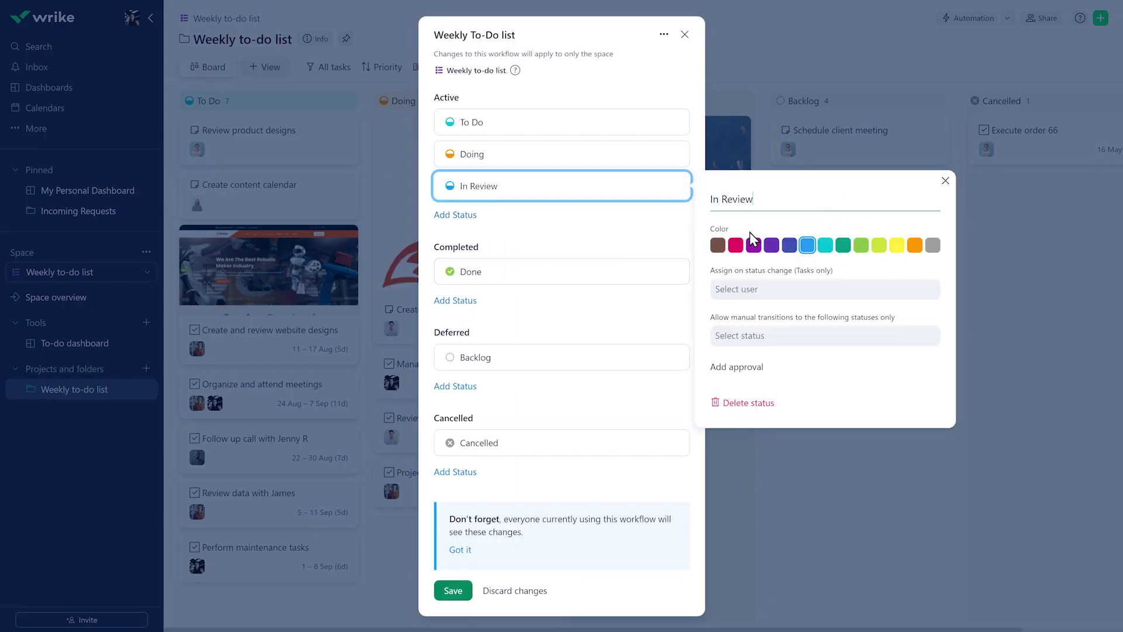
left_click(754, 244)
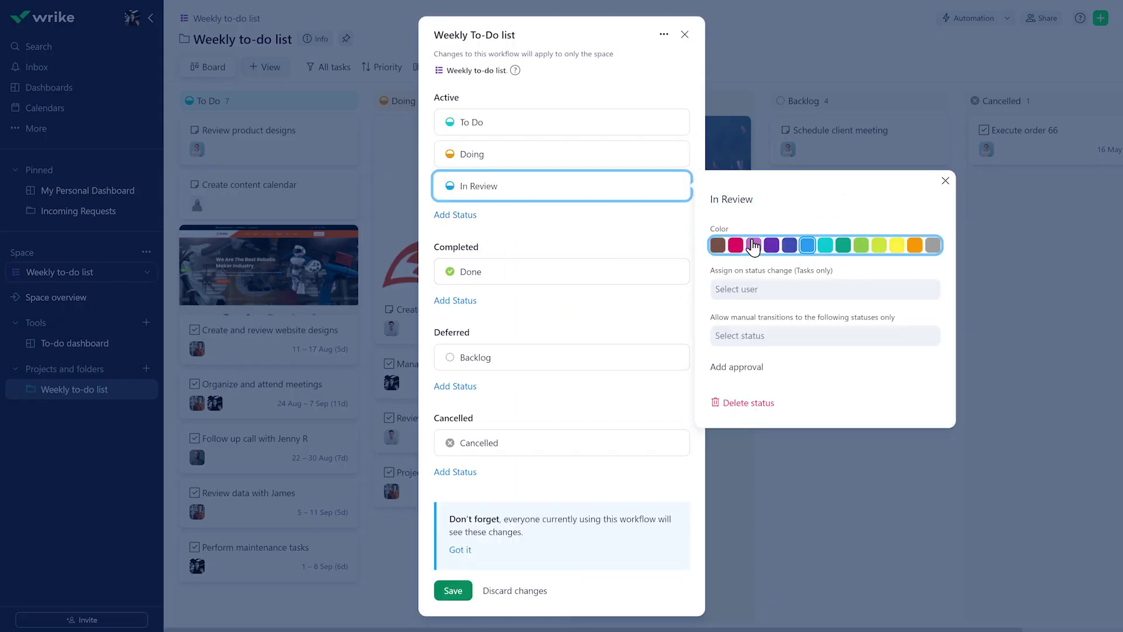
left_click(465, 592)
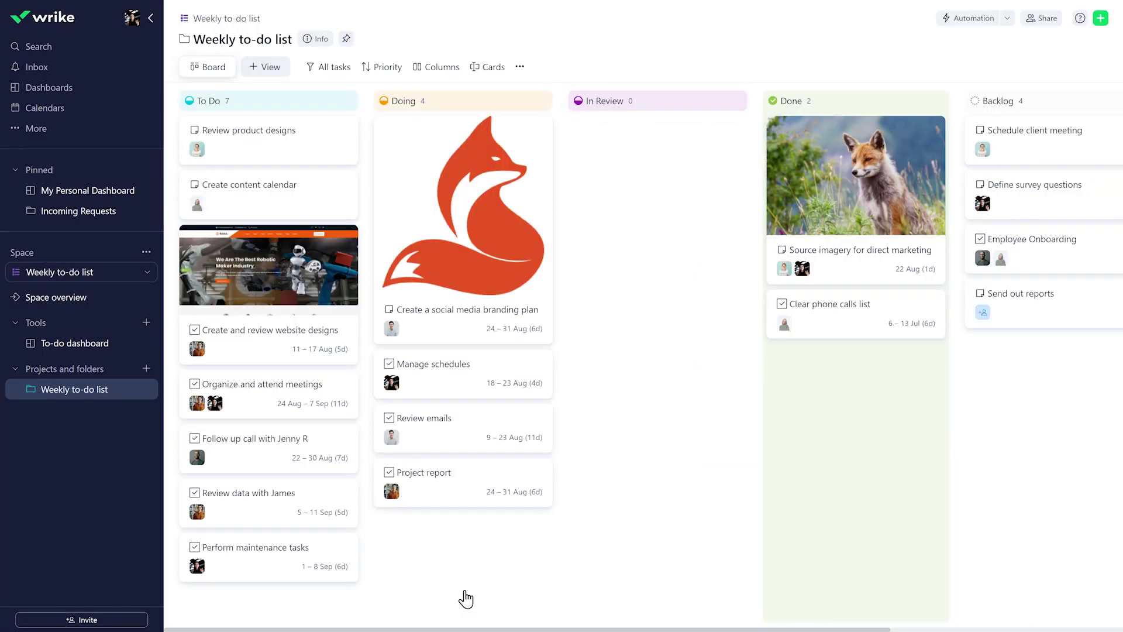
Step: Assign two team members to Send out reports and move it from Backlog to Done
left_click(983, 311)
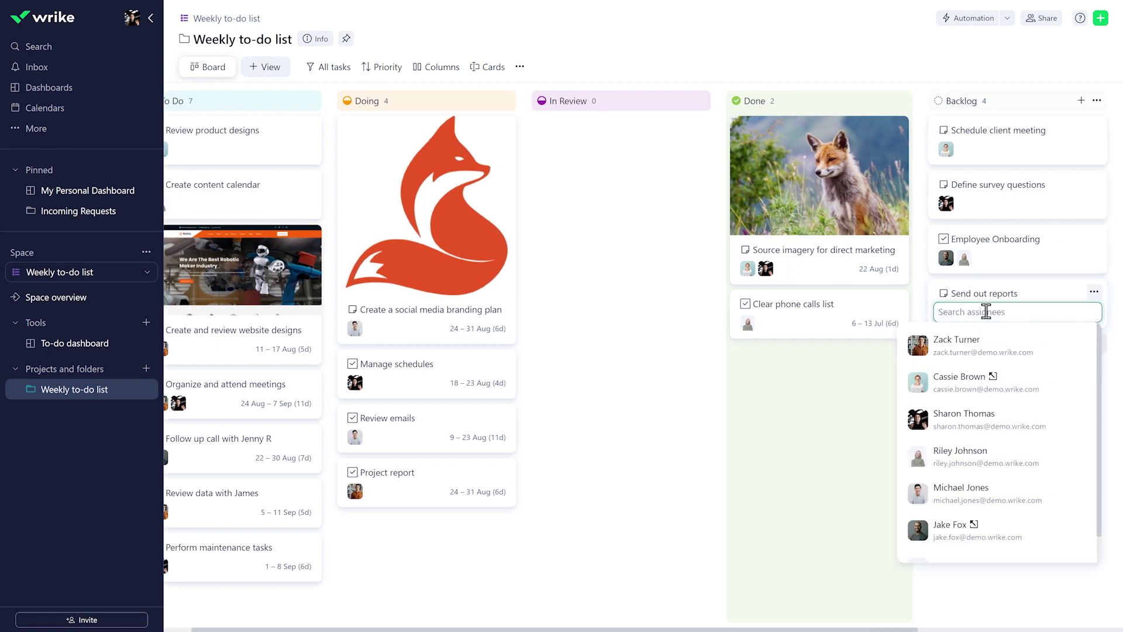
left_click(963, 381)
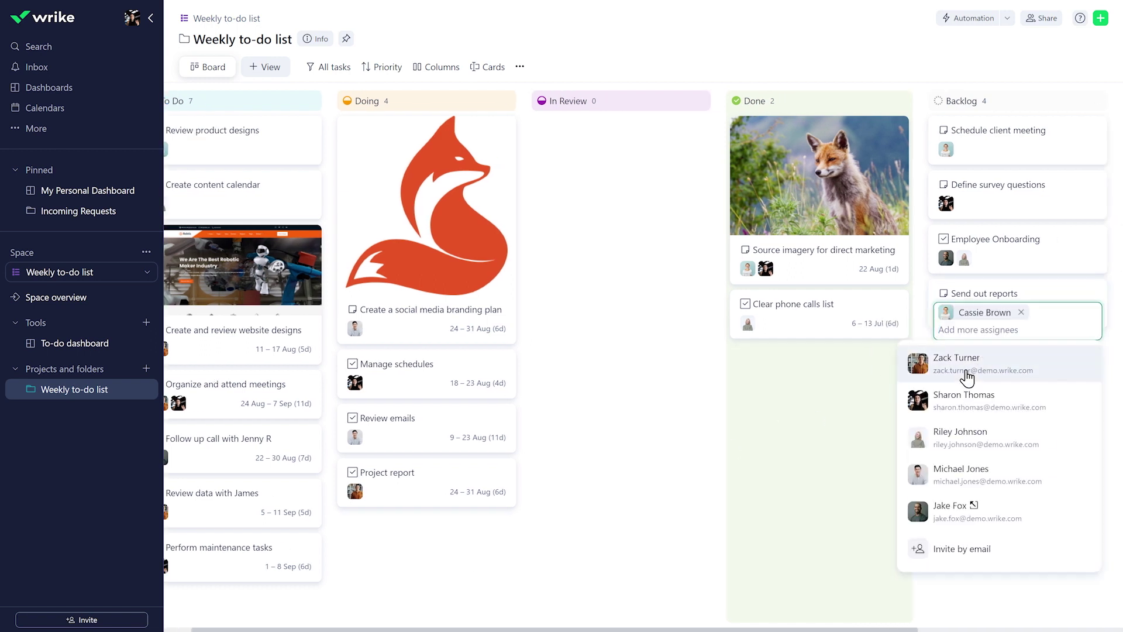
left_click(966, 378)
left_click(875, 394)
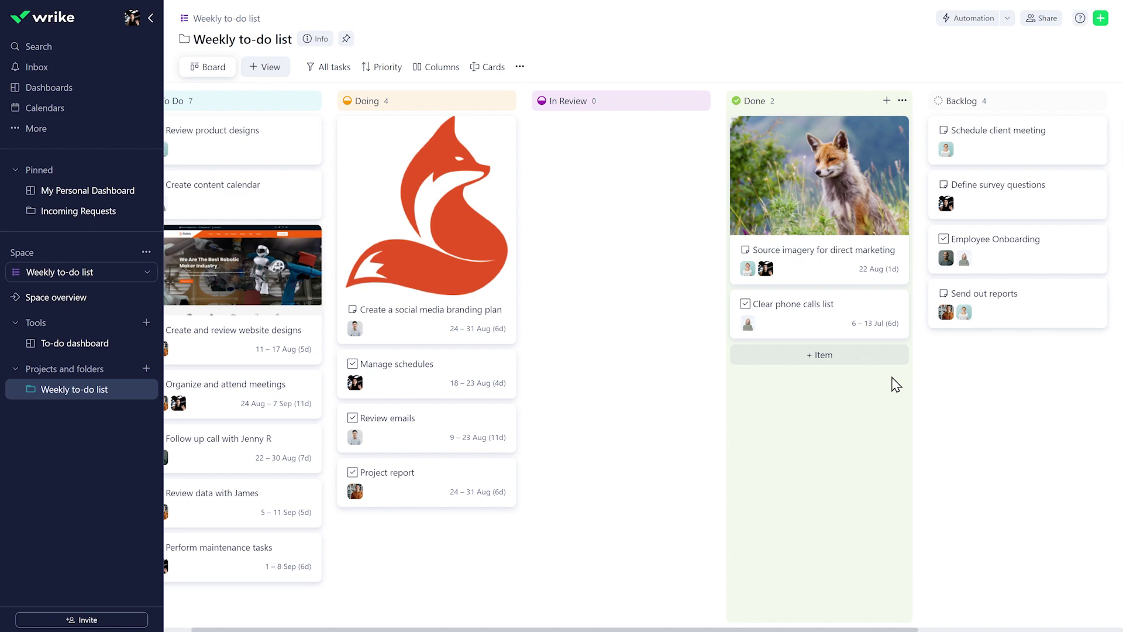
left_click_drag(973, 293, 800, 357)
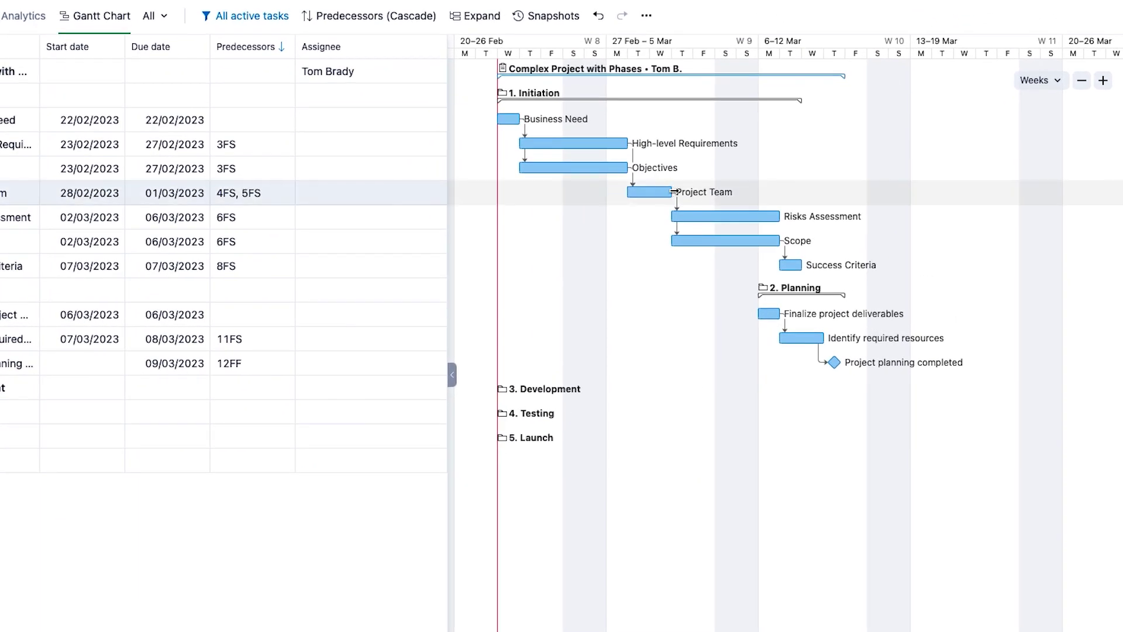
Step: Extend Project Team to 02/03, link Success Criteria to Finalize project deliverables, and make Success Criteria a milestone
left_click_drag(674, 192, 695, 193)
left_click_drag(839, 269, 765, 317)
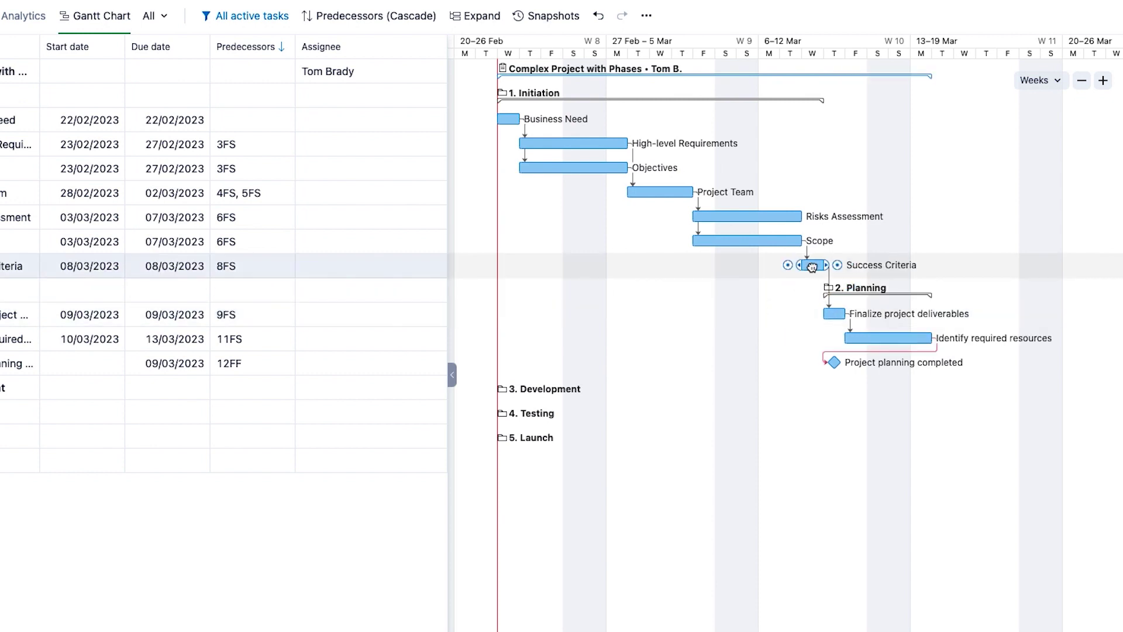
mouse_move(813, 265)
left_click(914, 292)
left_click(947, 268)
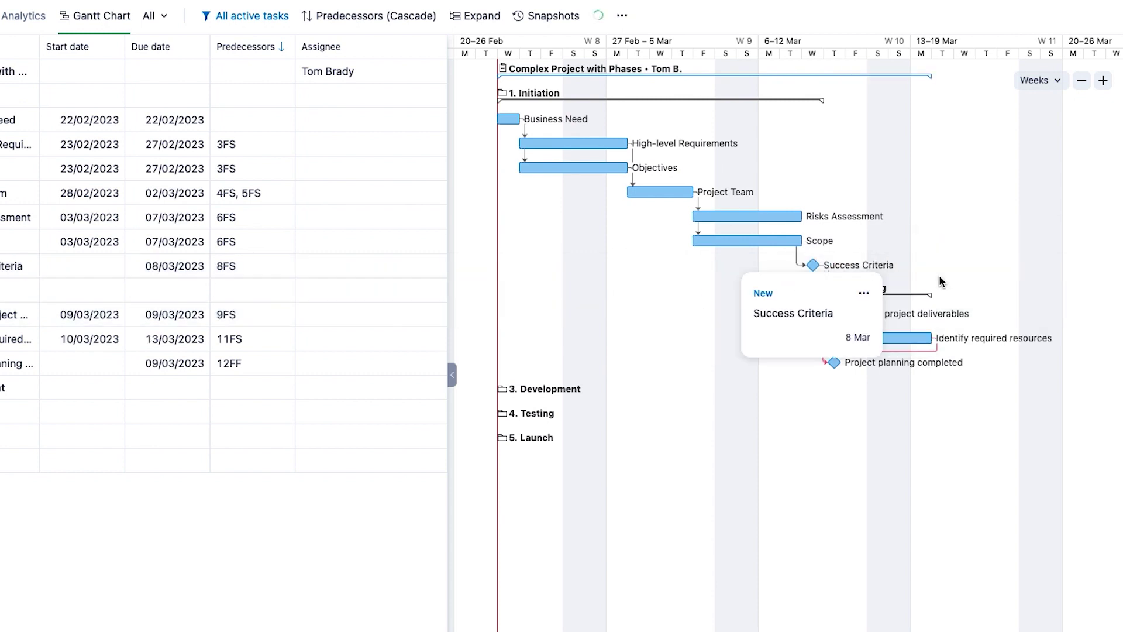
Step: Show the critical path and push Project planning completed later on the timeline
left_click(647, 15)
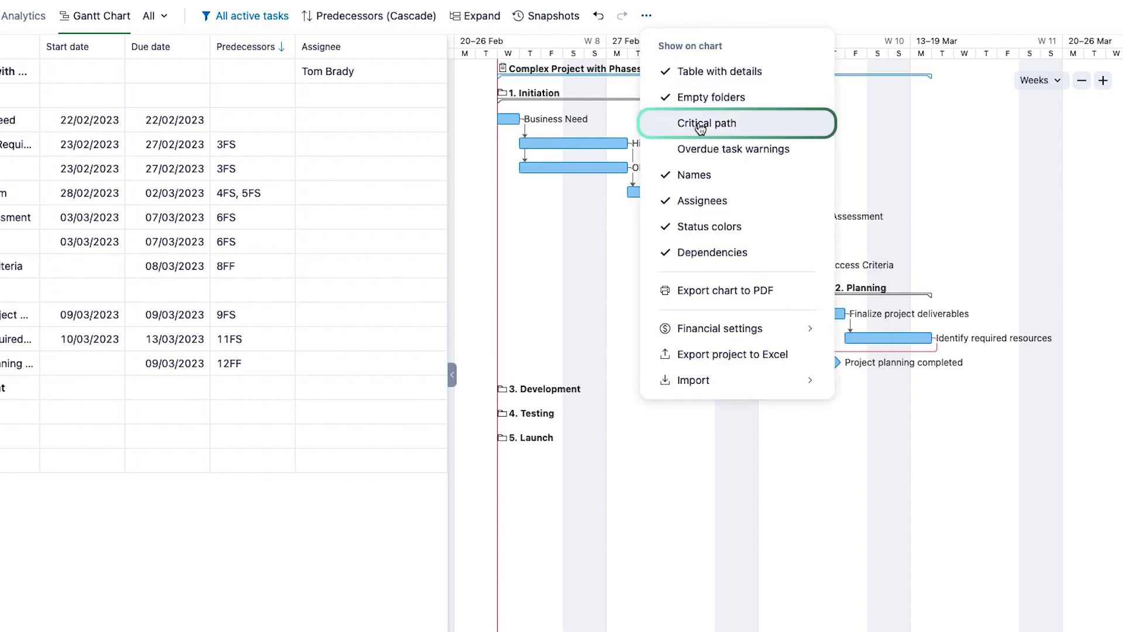
left_click(700, 124)
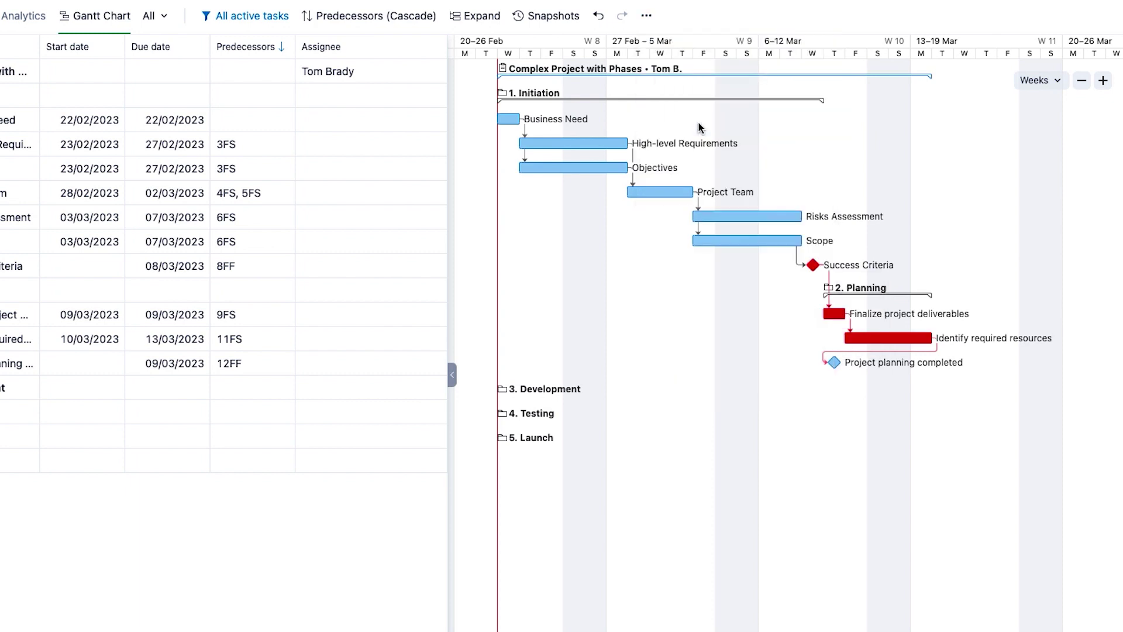
left_click_drag(835, 362, 960, 363)
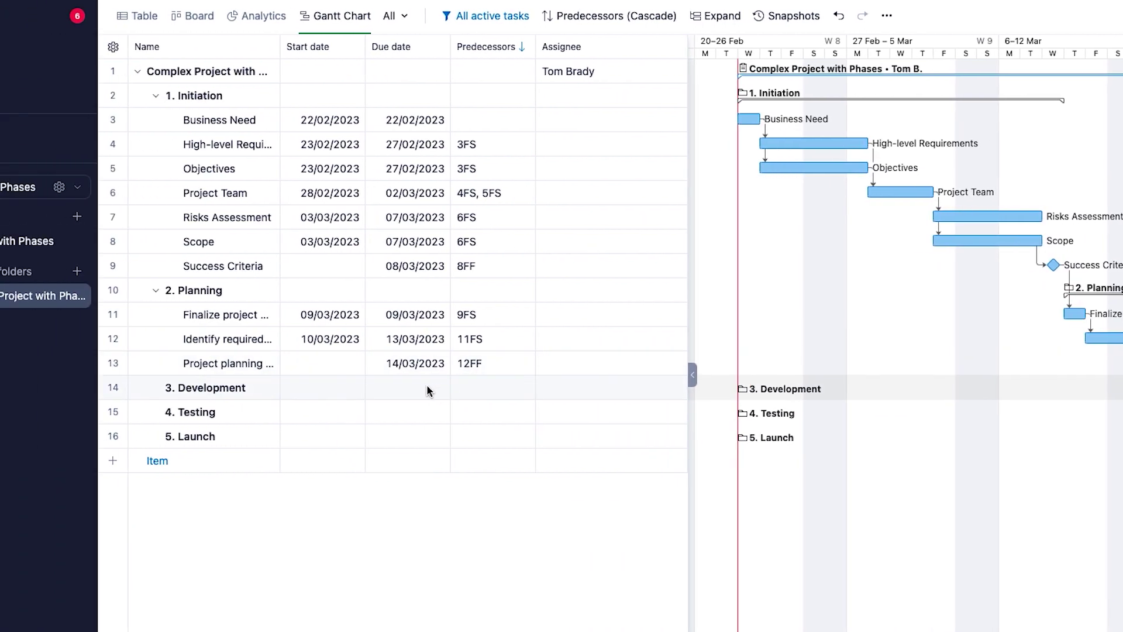
Step: Set Project planning completed's due date to 17/03/2023 and assign a team member
left_click(171, 363)
left_click(412, 363)
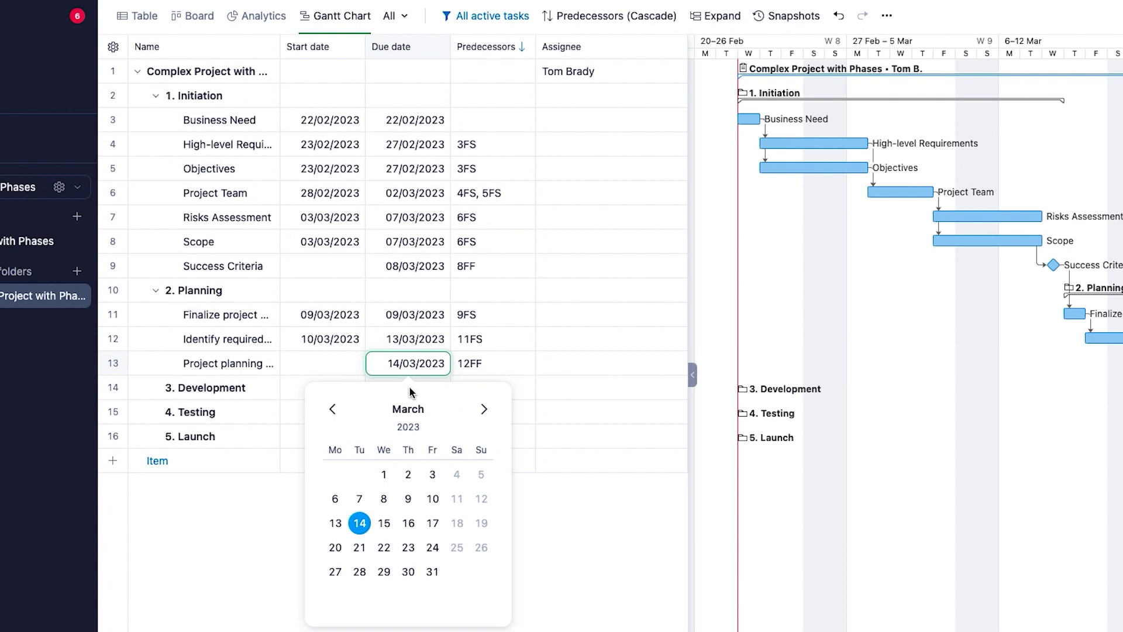
left_click(432, 523)
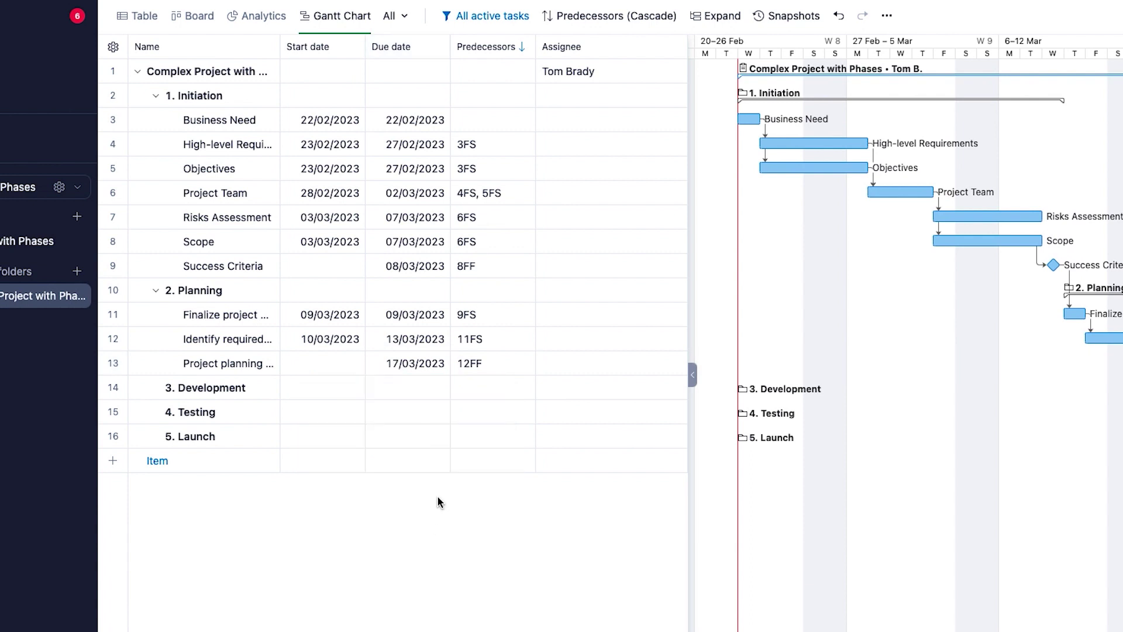
left_click(553, 362)
left_click(591, 443)
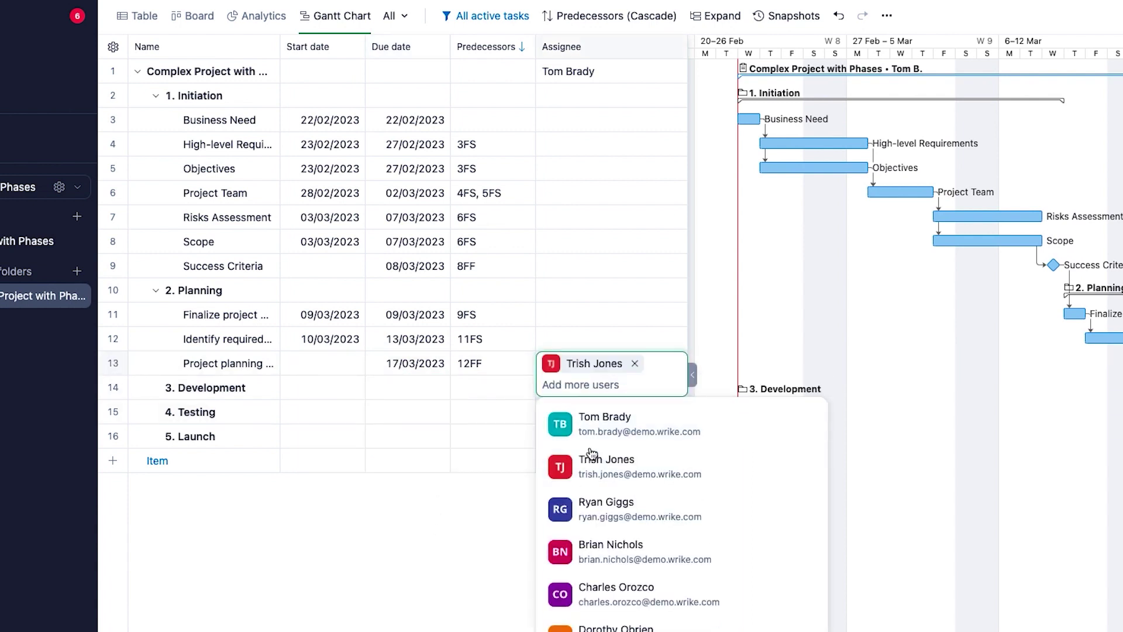
left_click(466, 526)
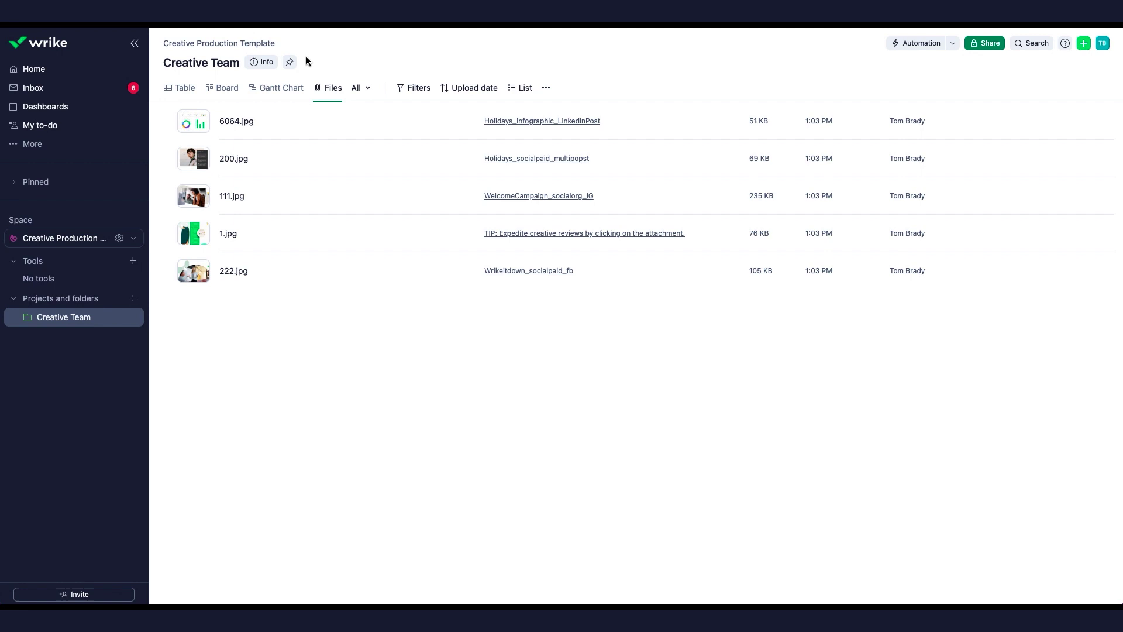
Step: Preview 6064.jpg in Wrike Proof, close the preview, and download the file
left_click(237, 124)
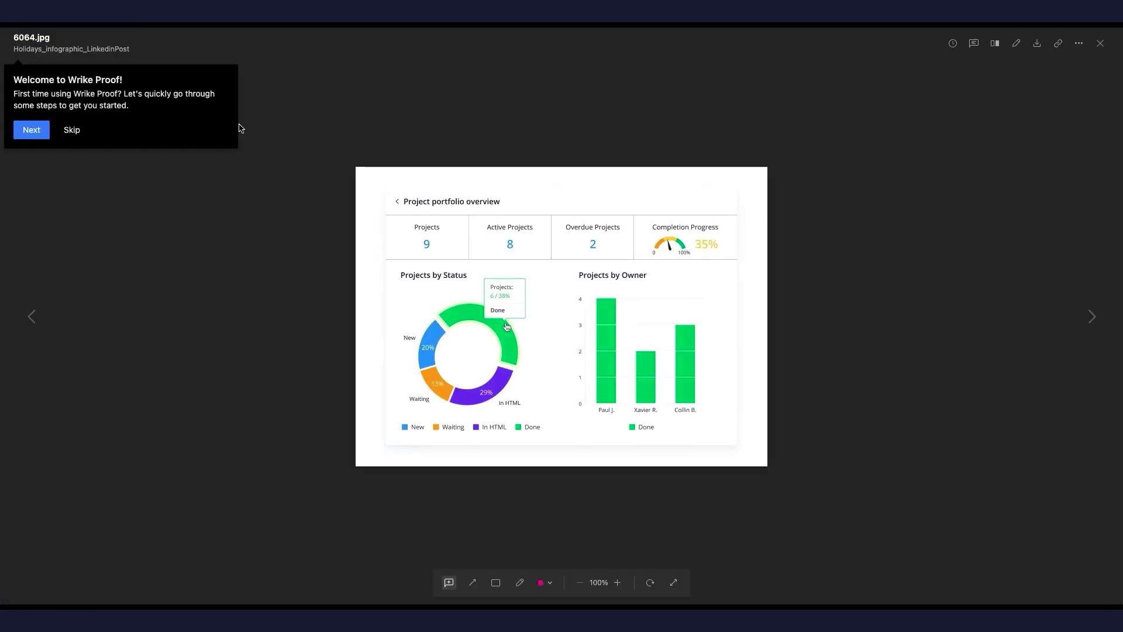
left_click(1101, 44)
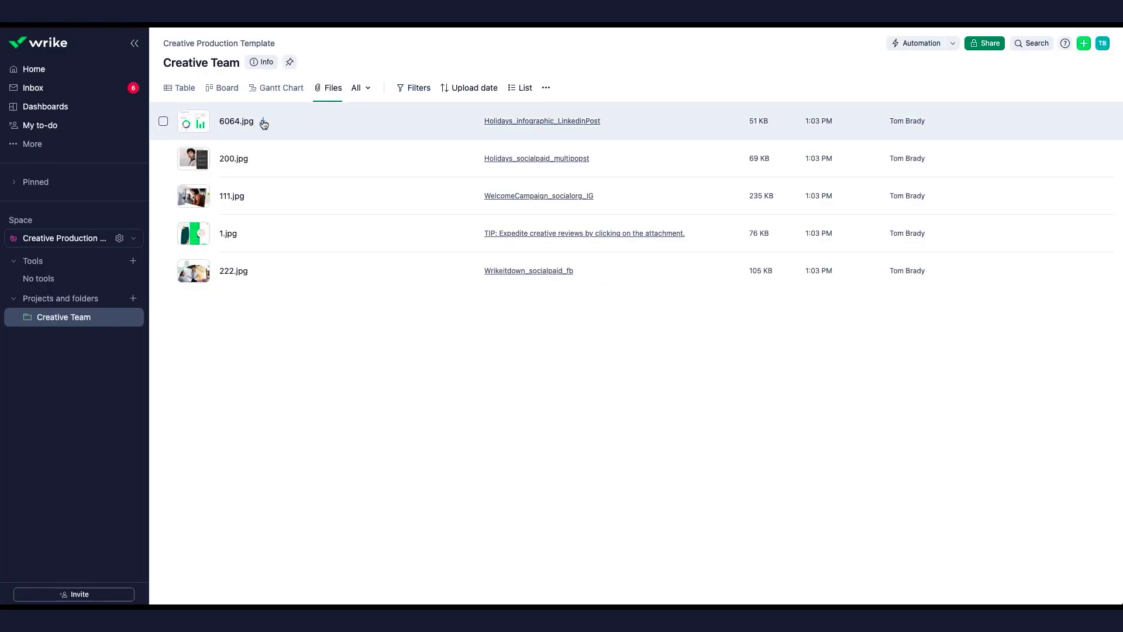
left_click(263, 123)
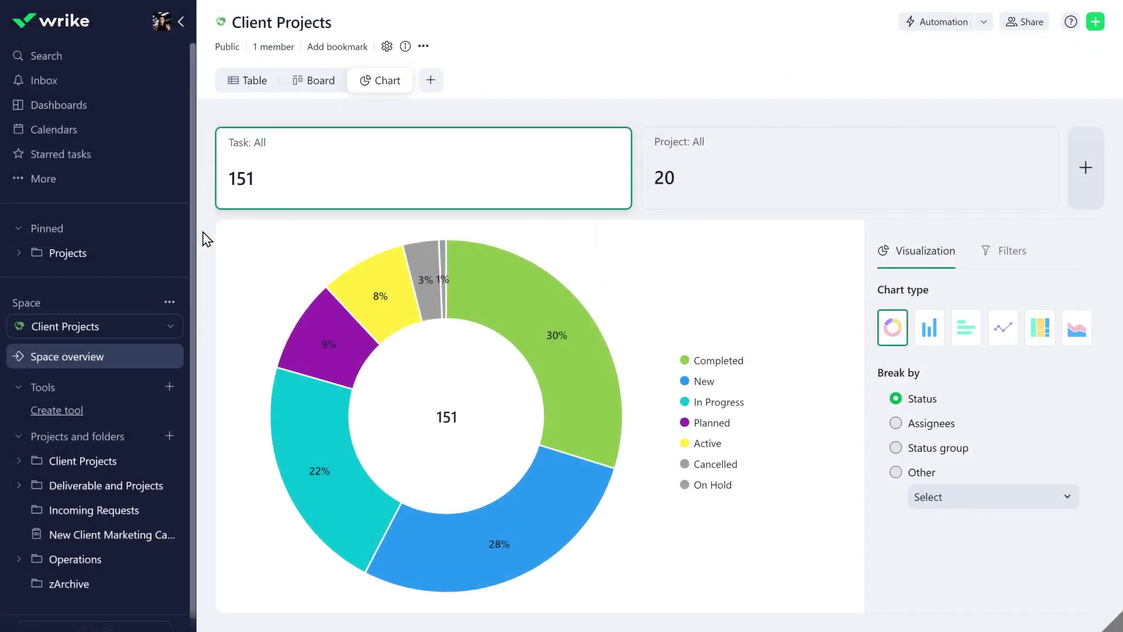
Step: Set the chart's Break by option to Assignees
mouse_move(293, 412)
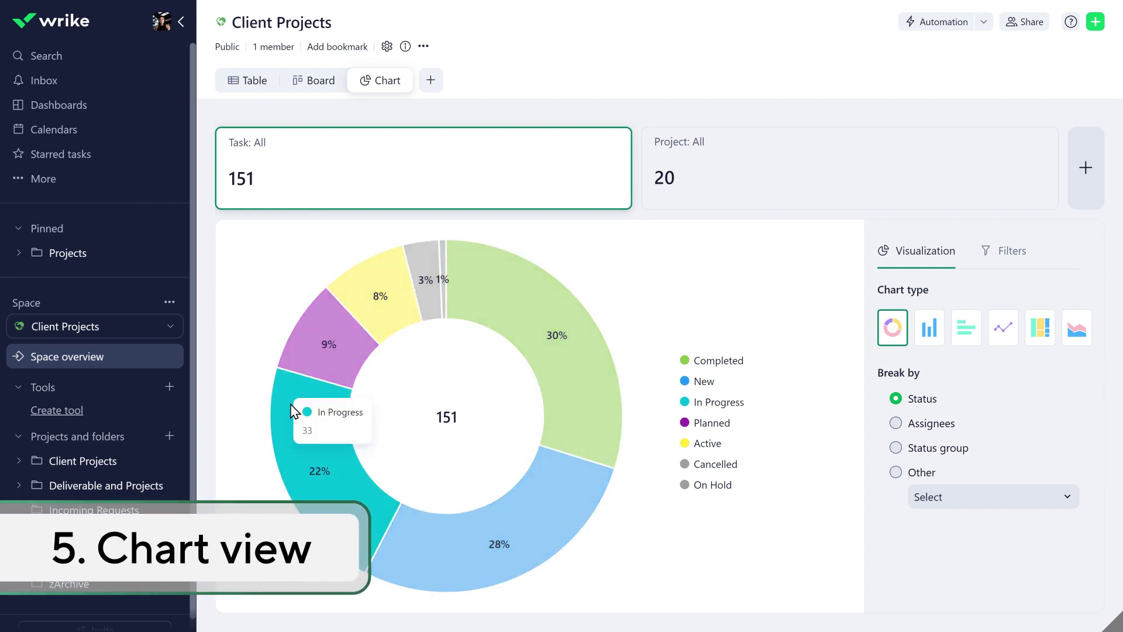
mouse_move(461, 532)
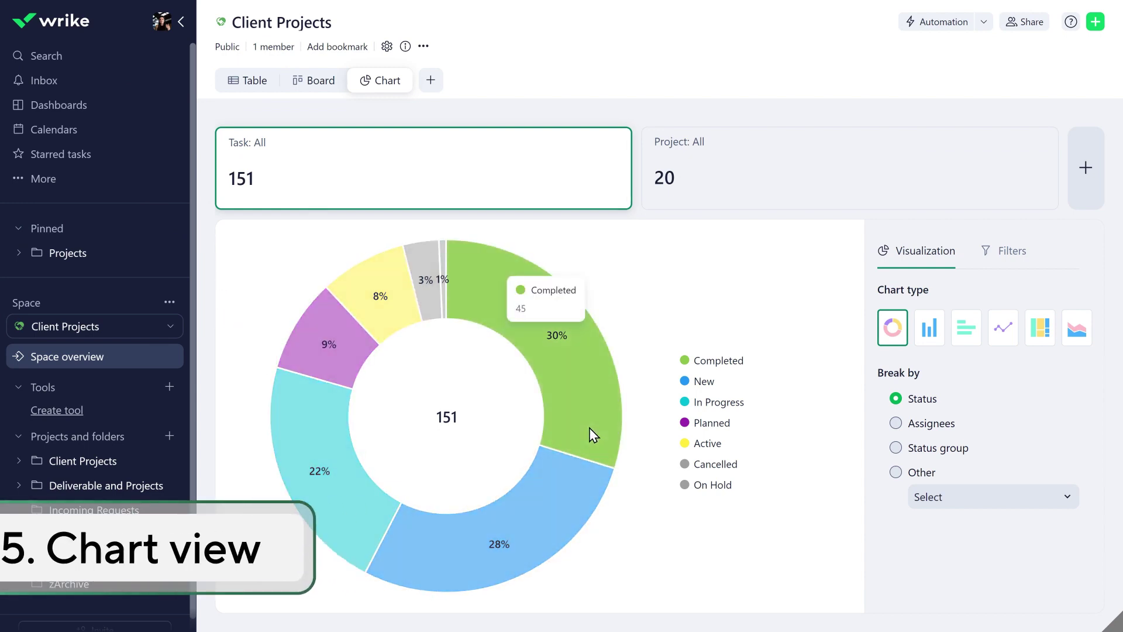
left_click(944, 426)
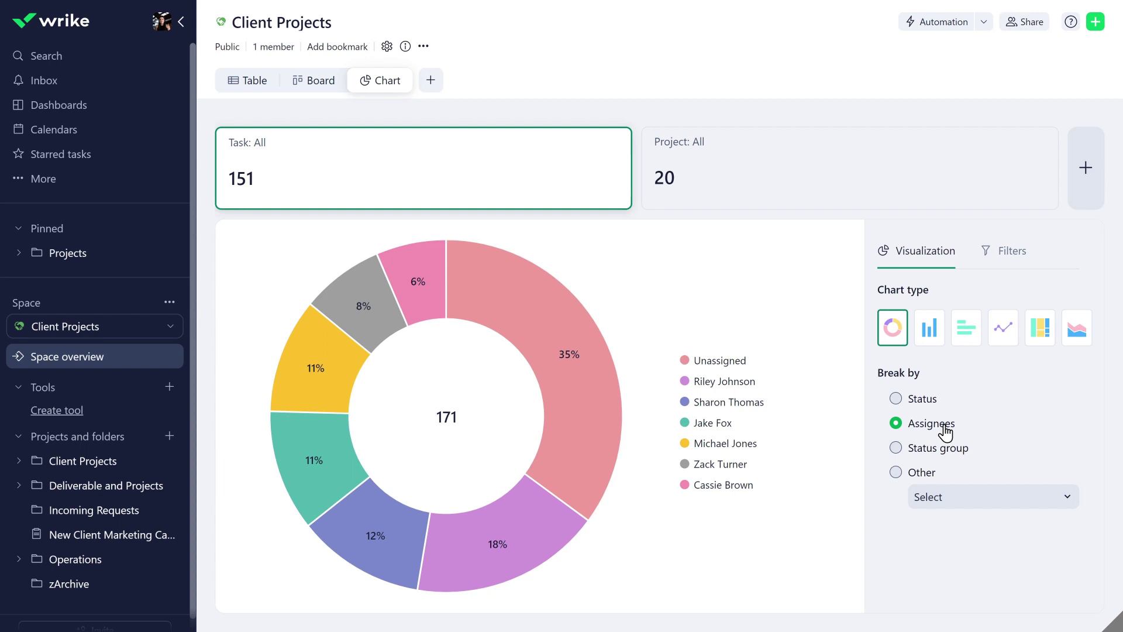
Step: Add a Task: Overdue card as horizontal bars and list the longest bar's tasks
left_click(1084, 181)
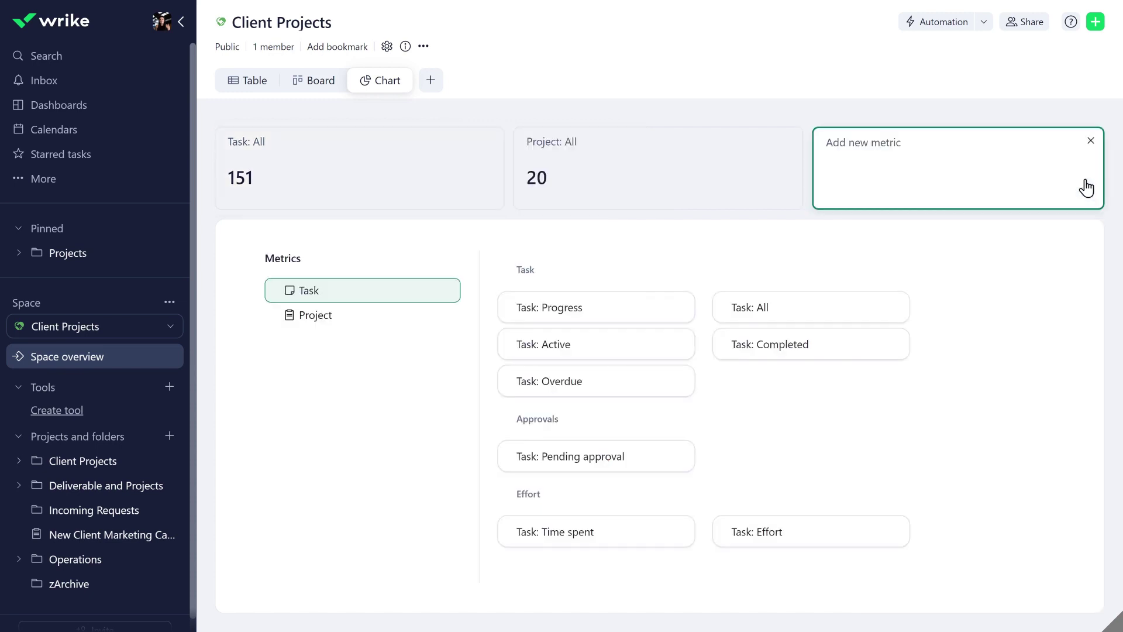
left_click(635, 384)
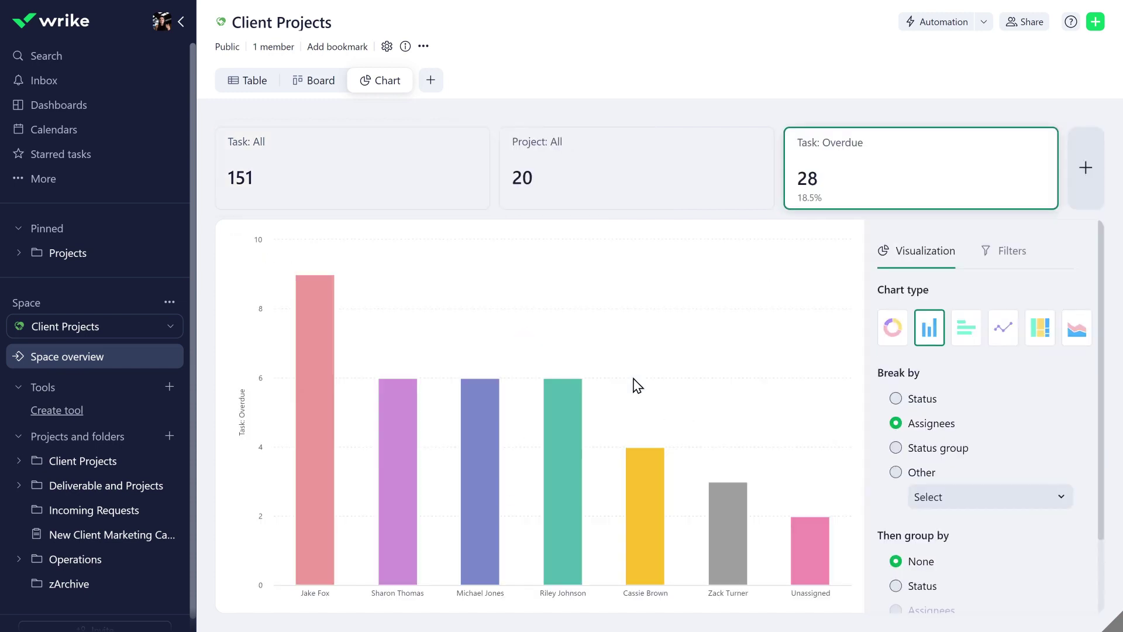
left_click(892, 330)
left_click(966, 331)
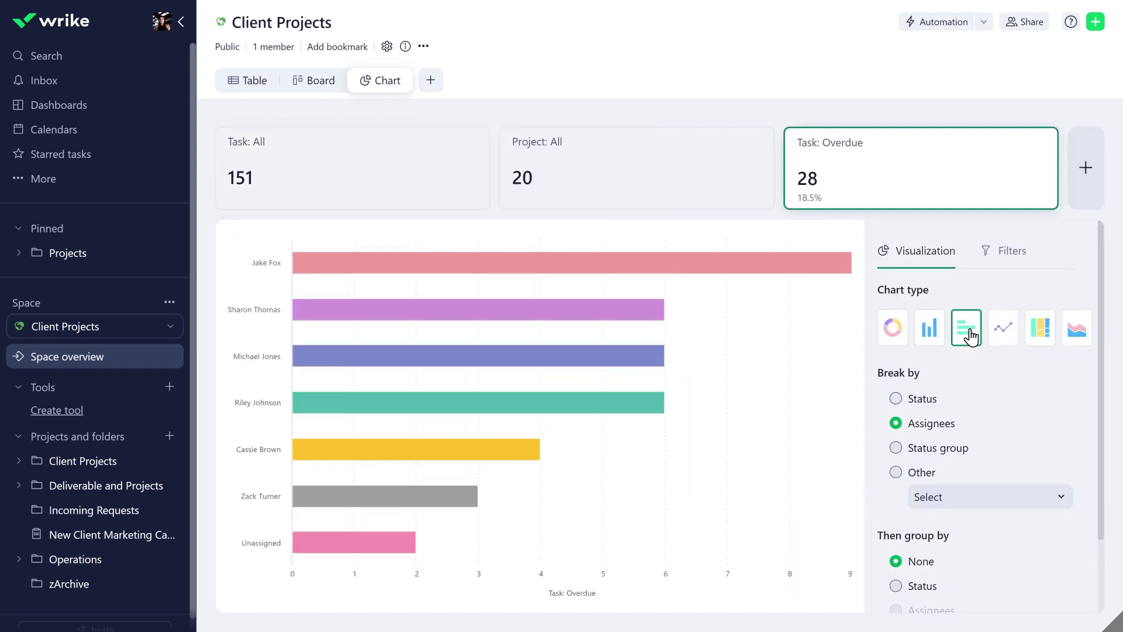
left_click(833, 278)
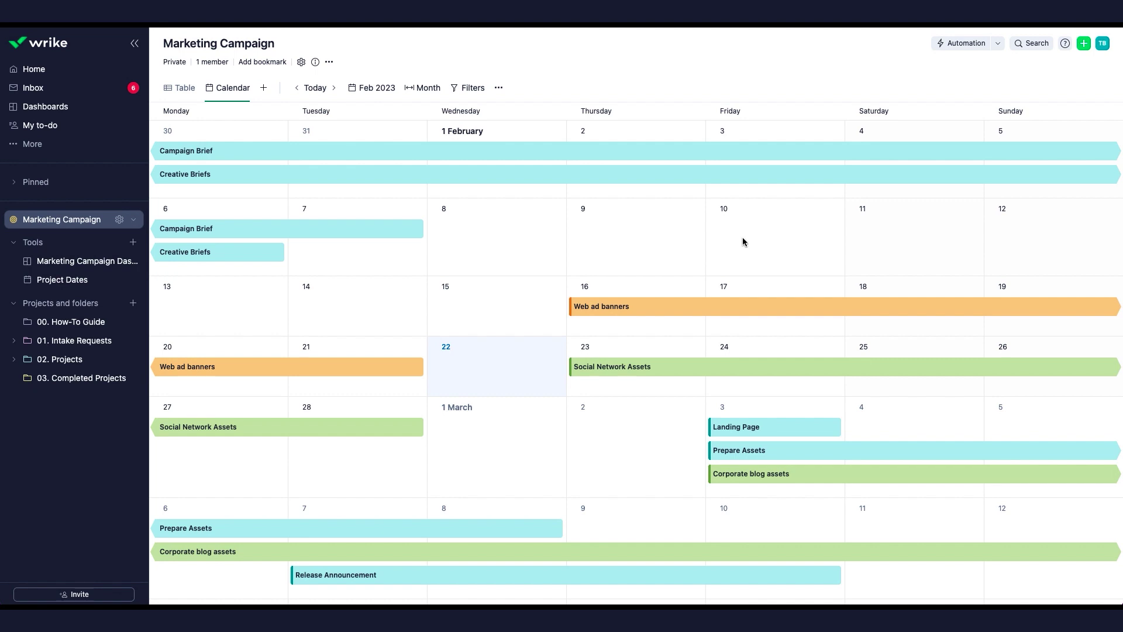
Step: Move the Landing Page bar to start March 9 and stretch it to end March 13
left_click_drag(768, 431, 631, 467)
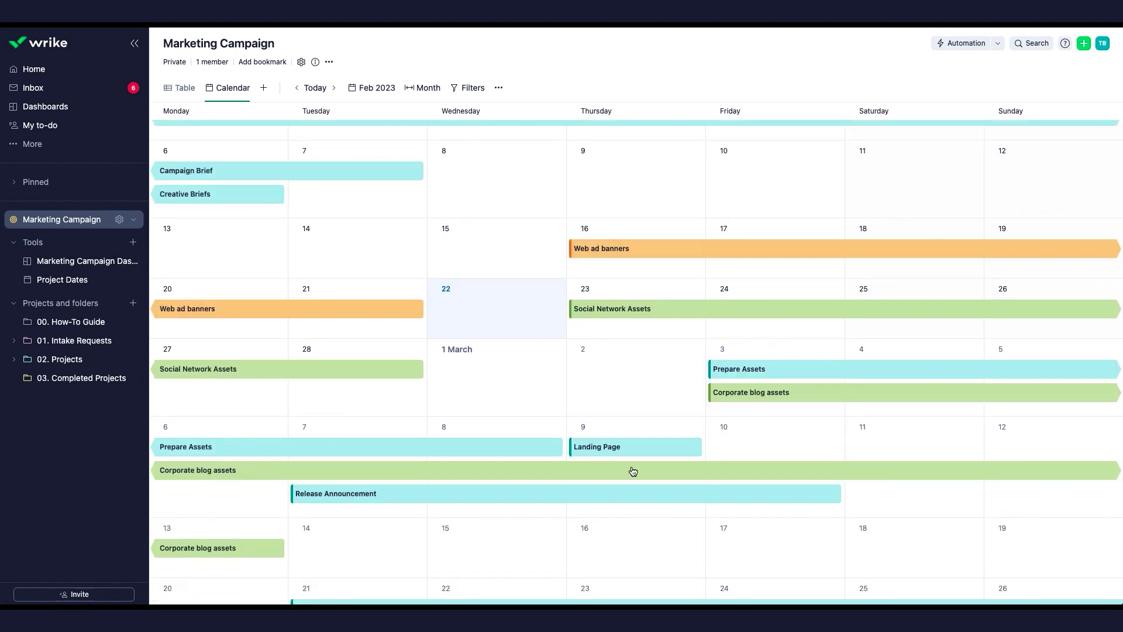
mouse_move(680, 452)
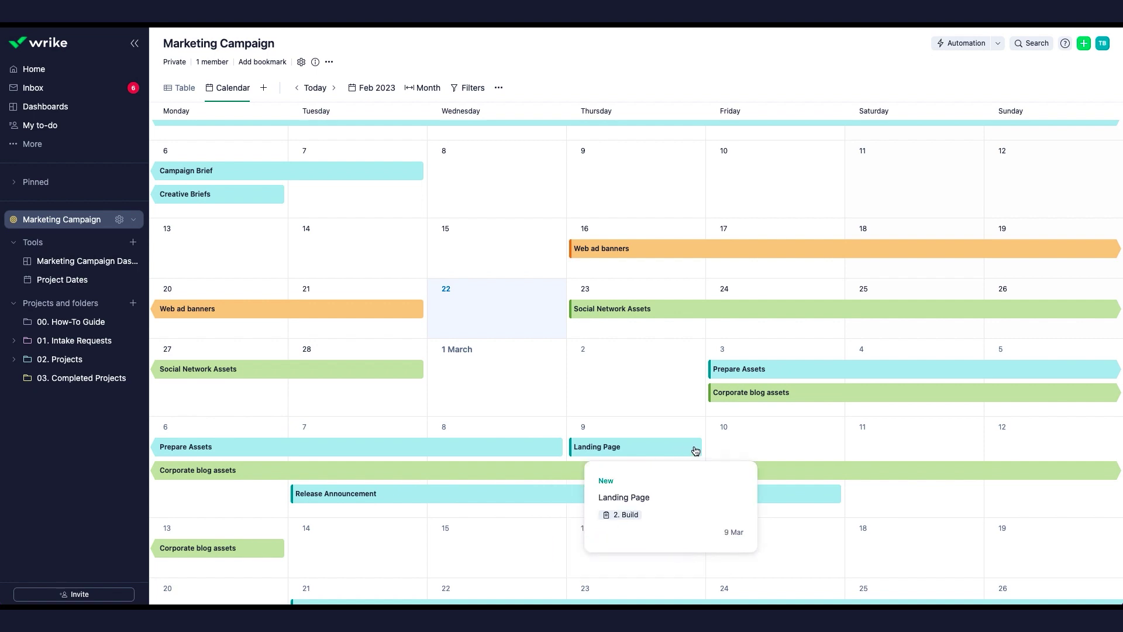
left_click_drag(704, 447, 937, 465)
mouse_move(937, 465)
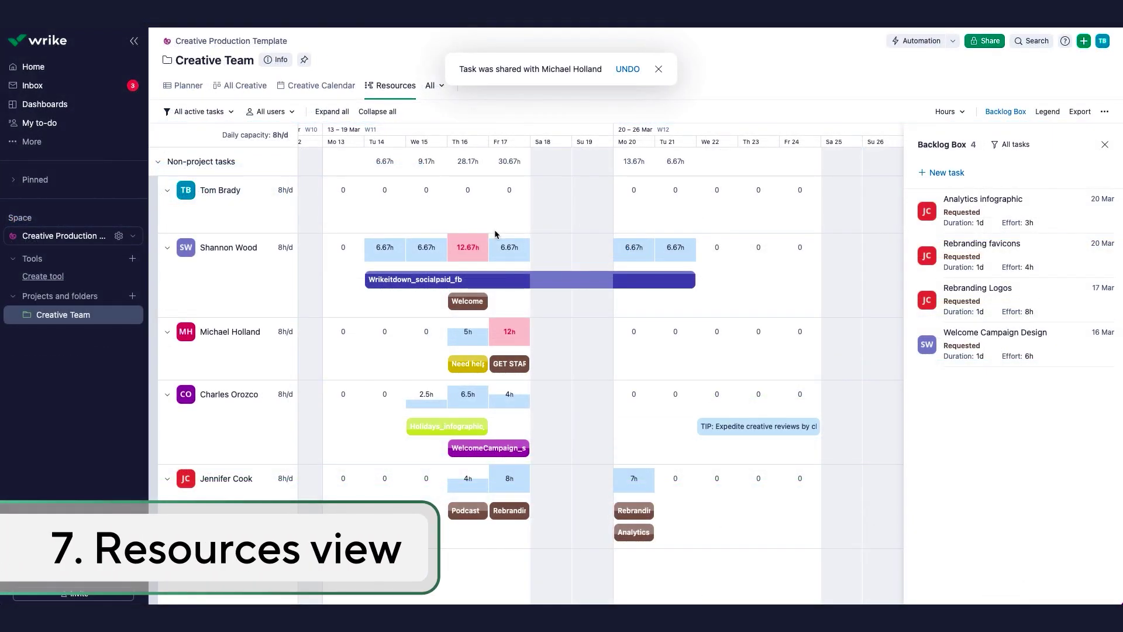
Step: Reassign Wrikeitdown_socialpaid_fb to the first team member and set GET STARTED's effort to 8h
mouse_move(485, 281)
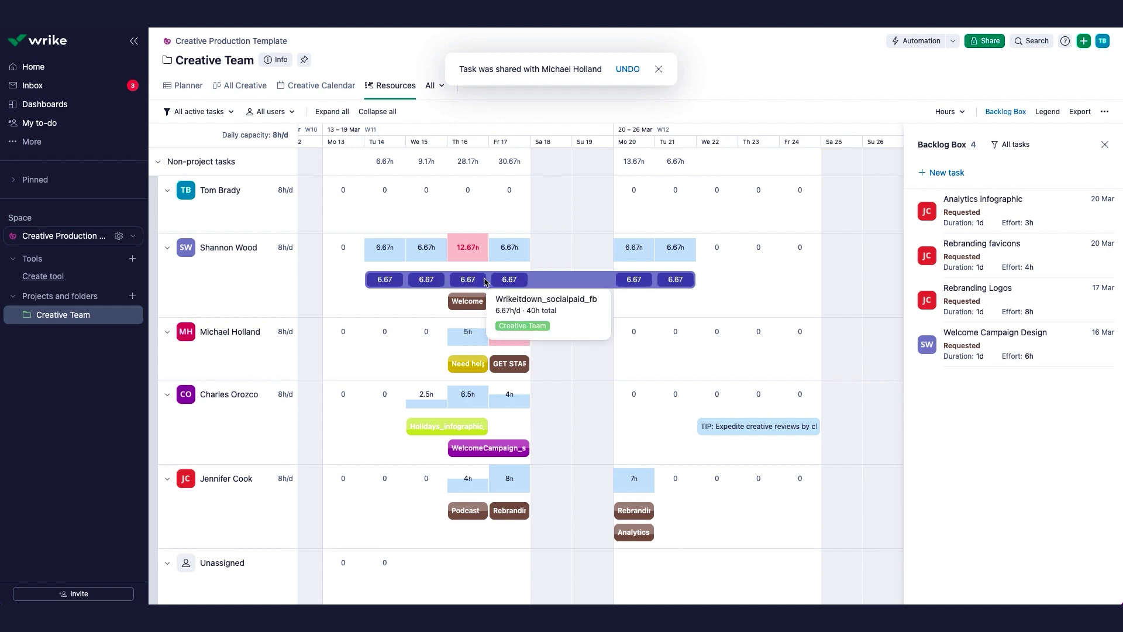
left_click_drag(485, 281, 483, 219)
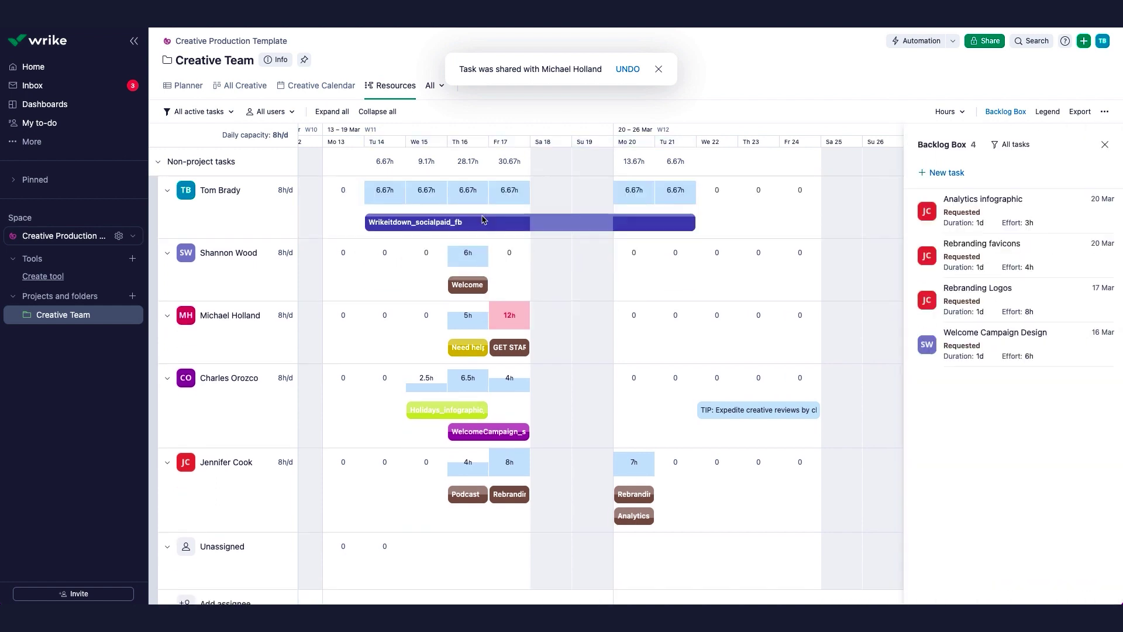
left_click(517, 345)
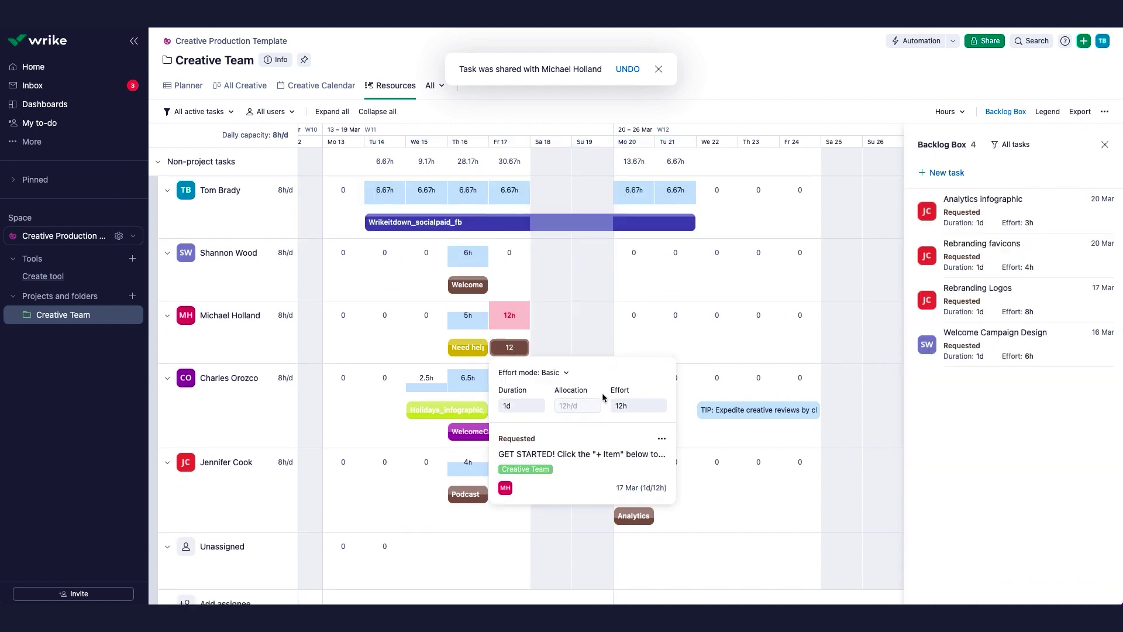
left_click(625, 404)
type("8")
key("Return")
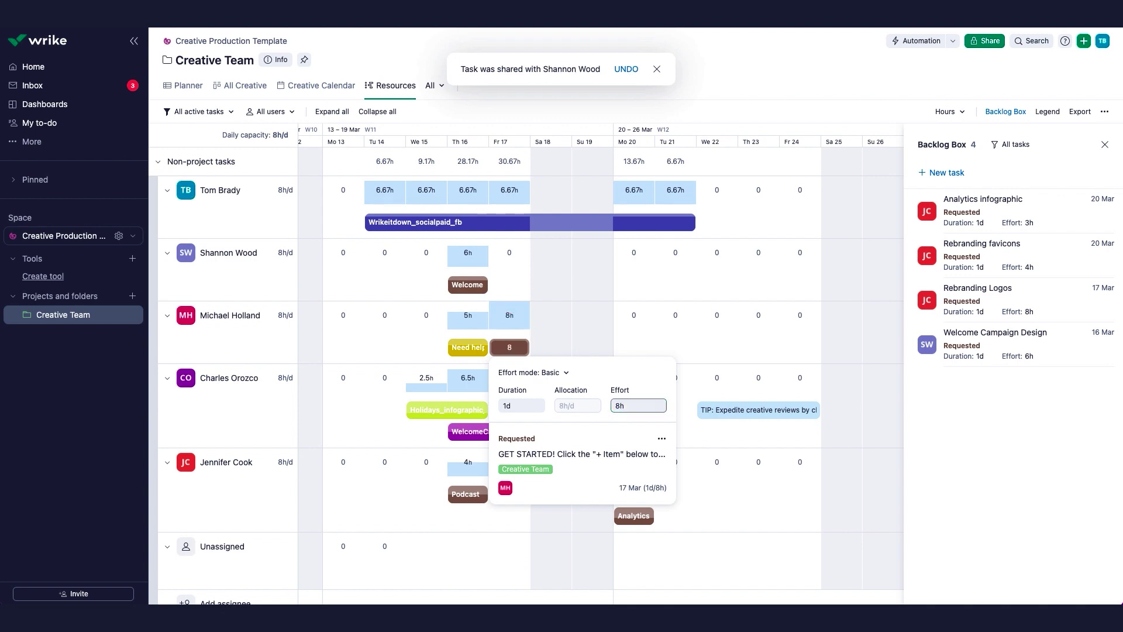
Step: Create backlog task 'Create new logo' and drag it onto a team member's row for 9 March
left_click(983, 172)
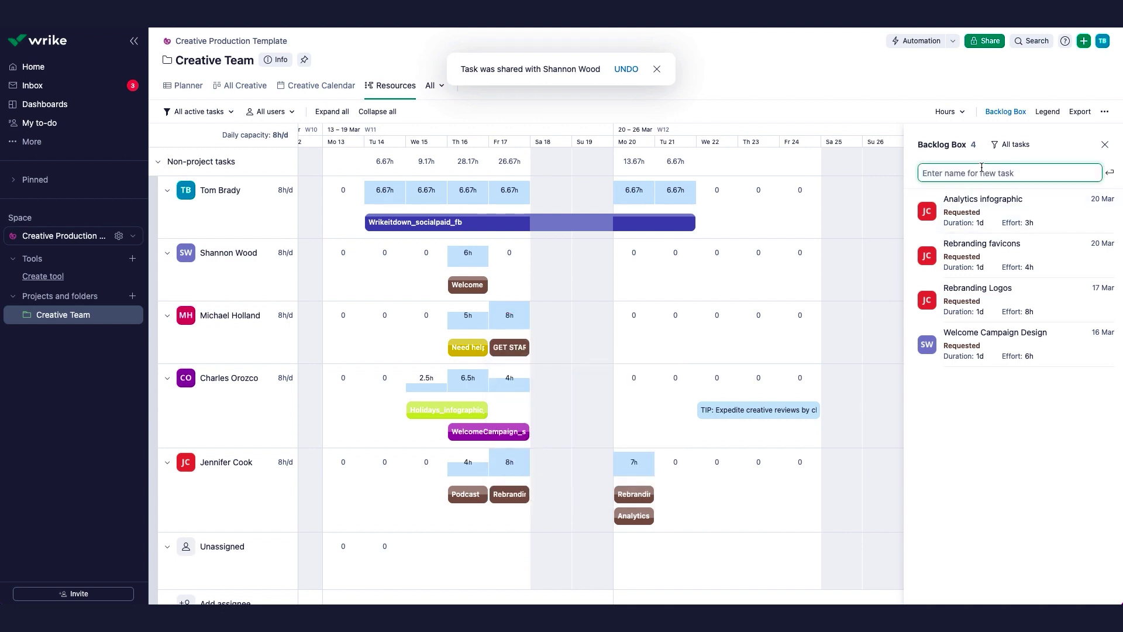
type("Create new logo")
key("Return")
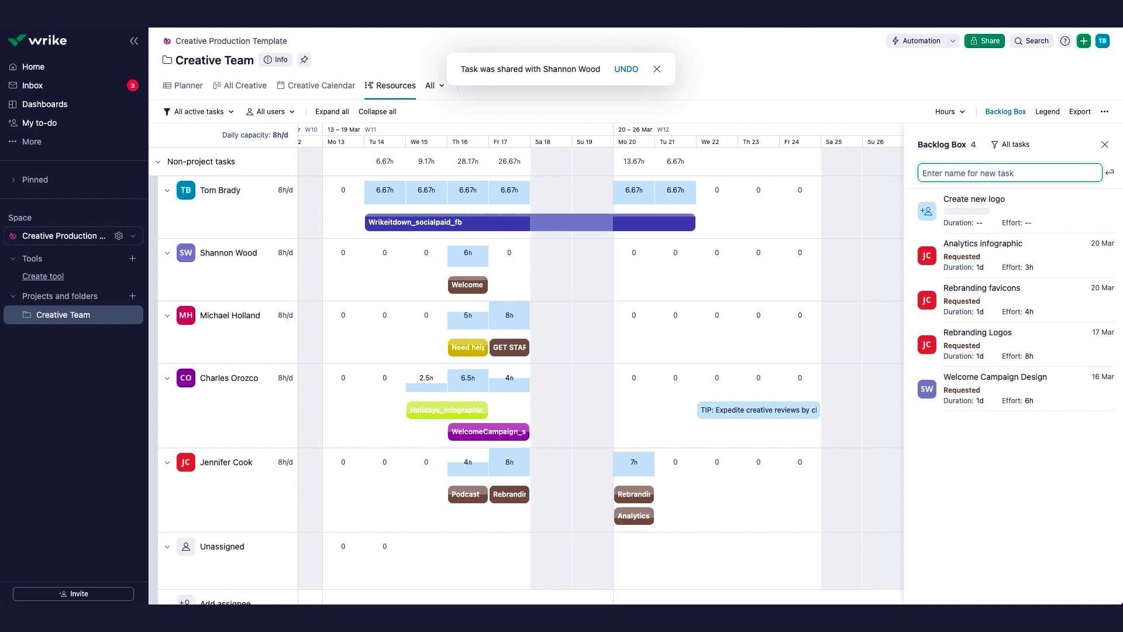
left_click_drag(1034, 196, 667, 416)
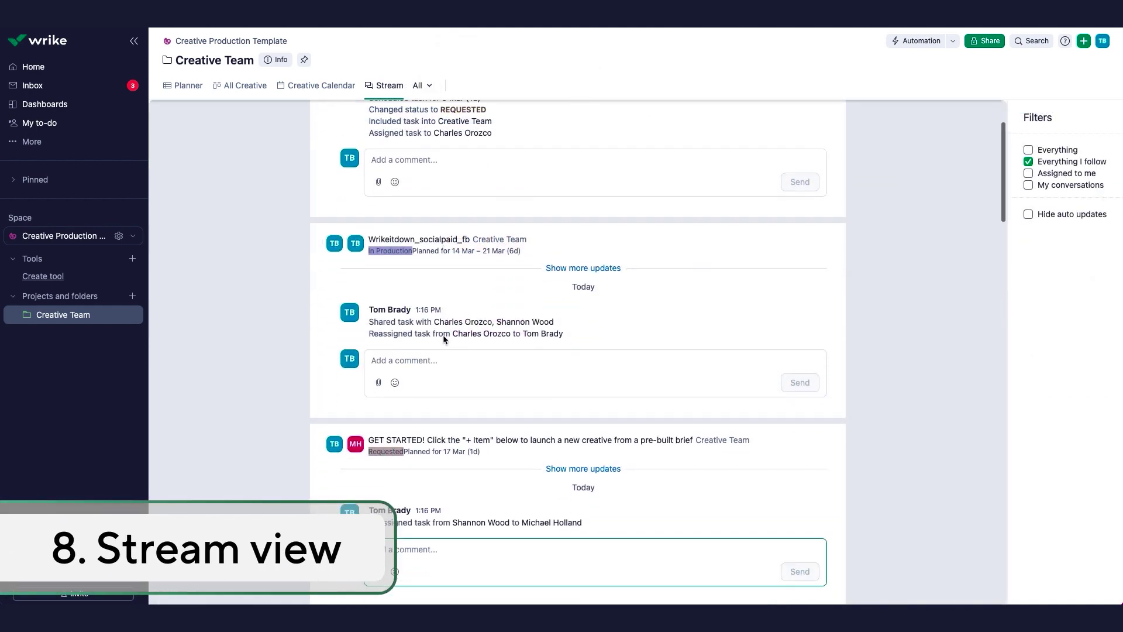
scroll(444, 338, "down", 4)
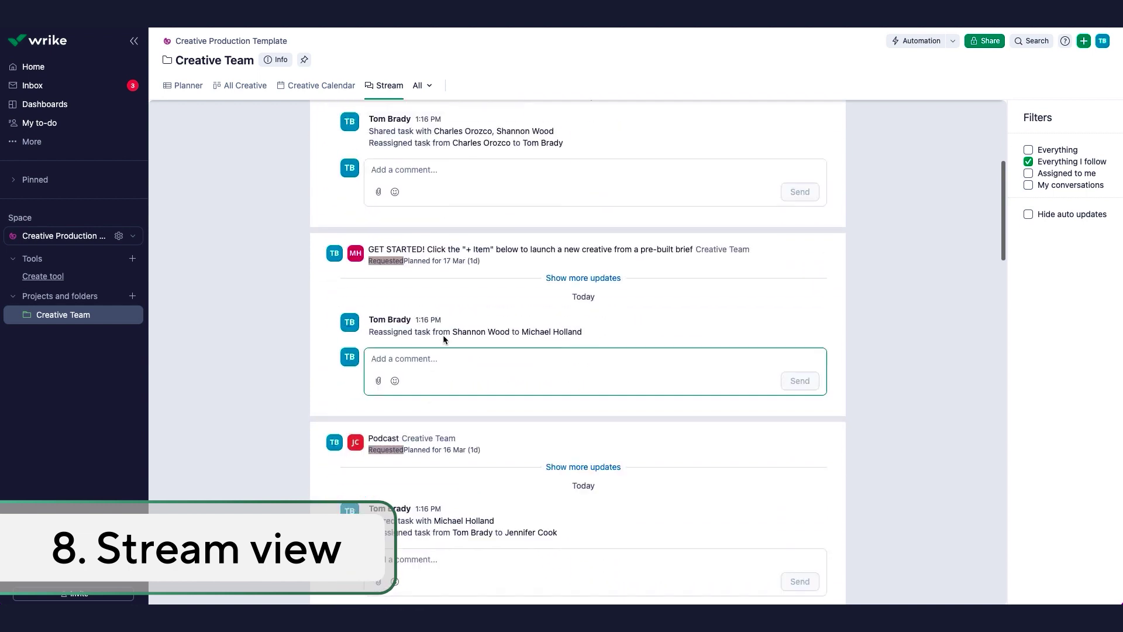
type("@mich")
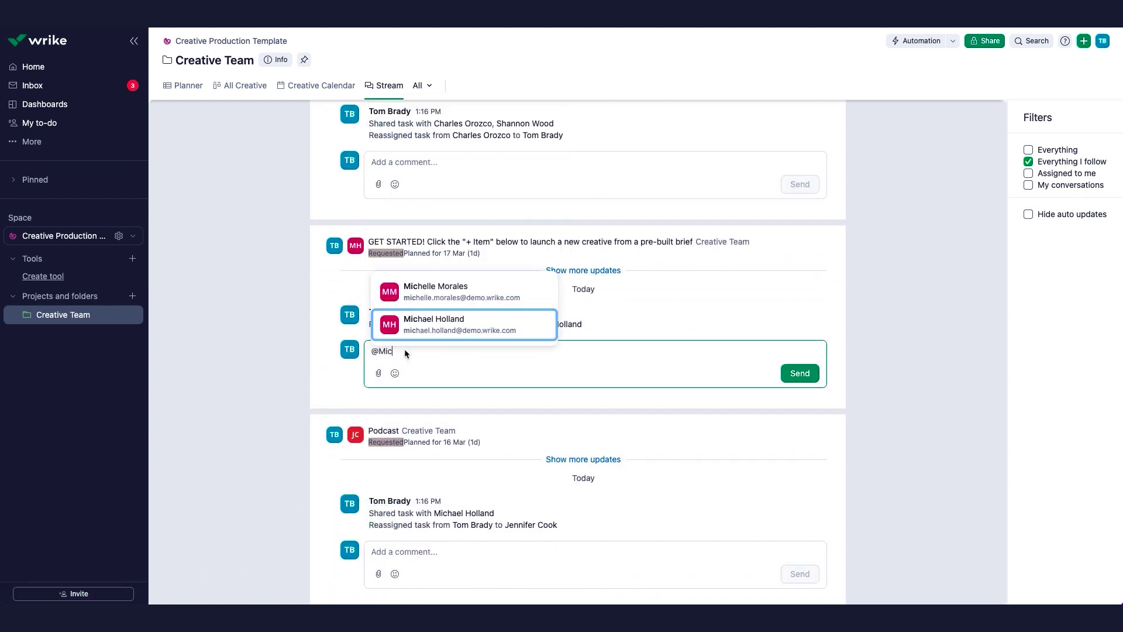
key("Return")
type("Hi")
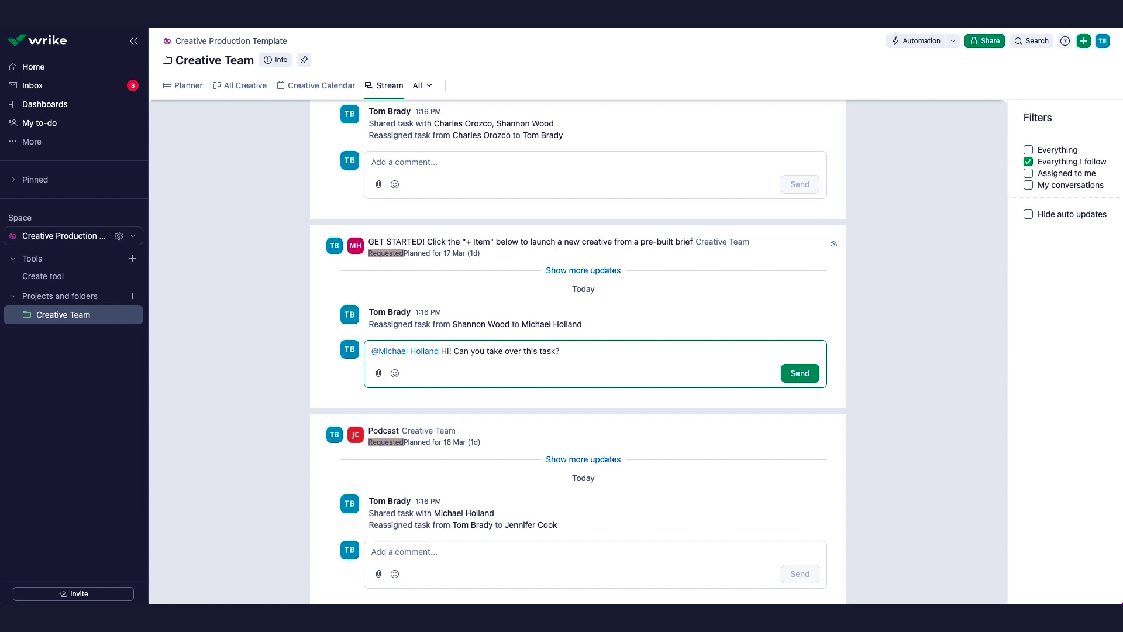
left_click(800, 373)
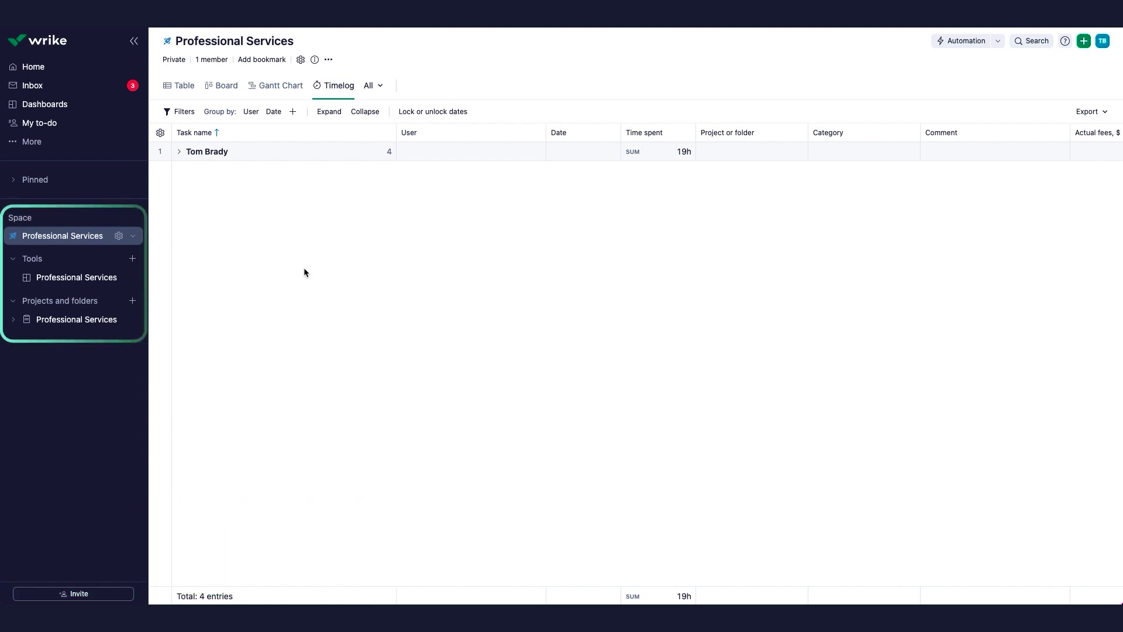
Step: Expand the user group row to reveal its four time entries from 09/03/2023
left_click(179, 152)
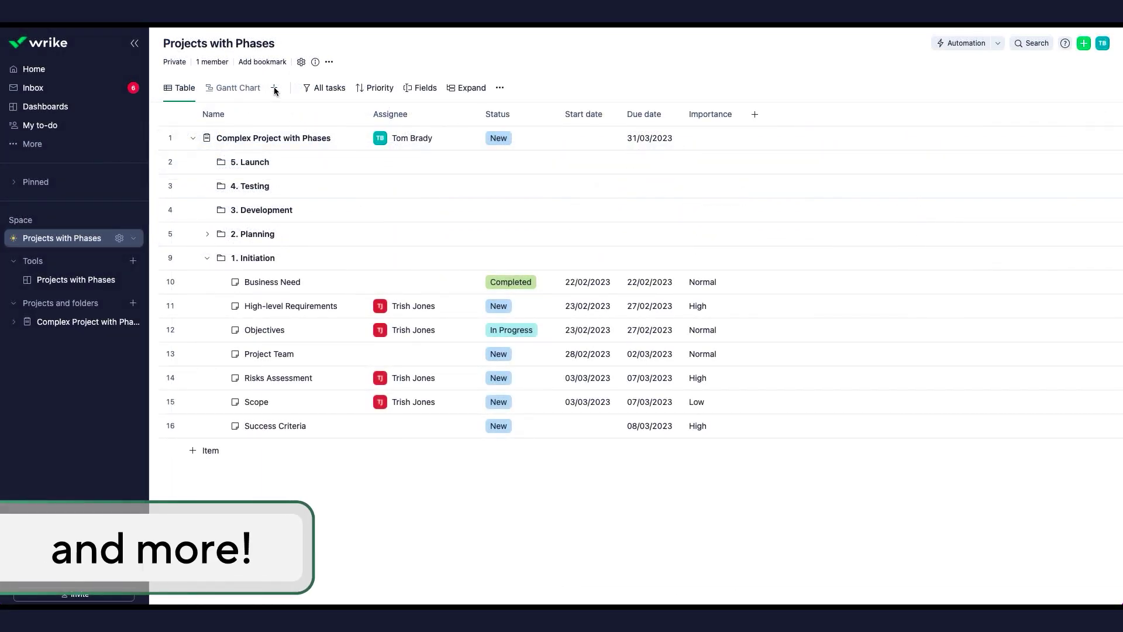
Step: Add a new Board view to Projects with Phases, keeping its default name
left_click(275, 88)
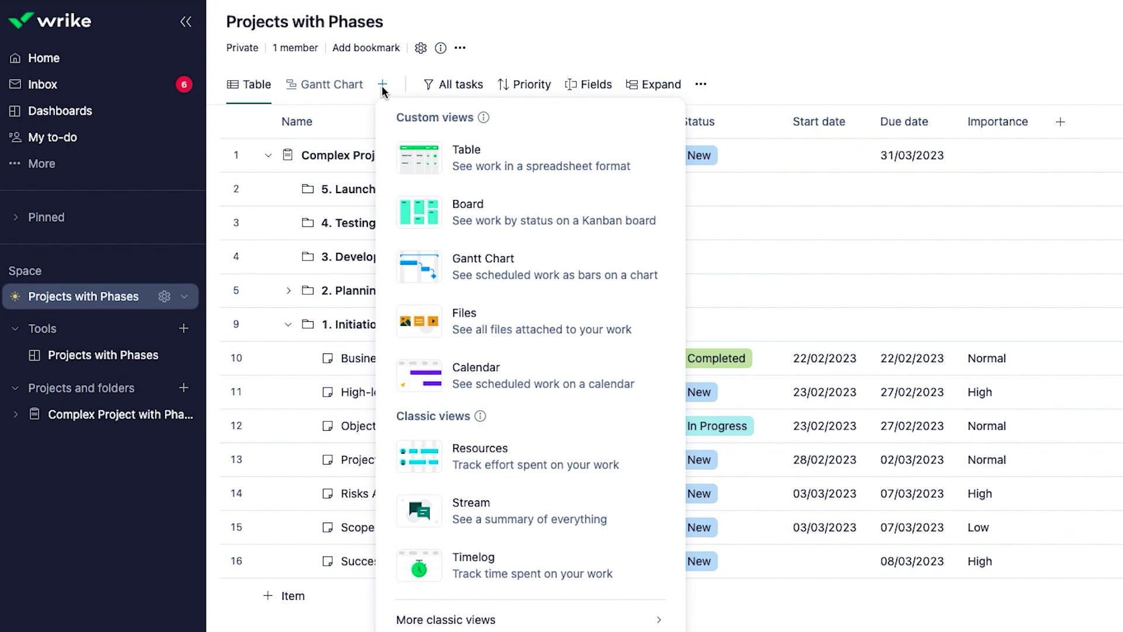
left_click(492, 215)
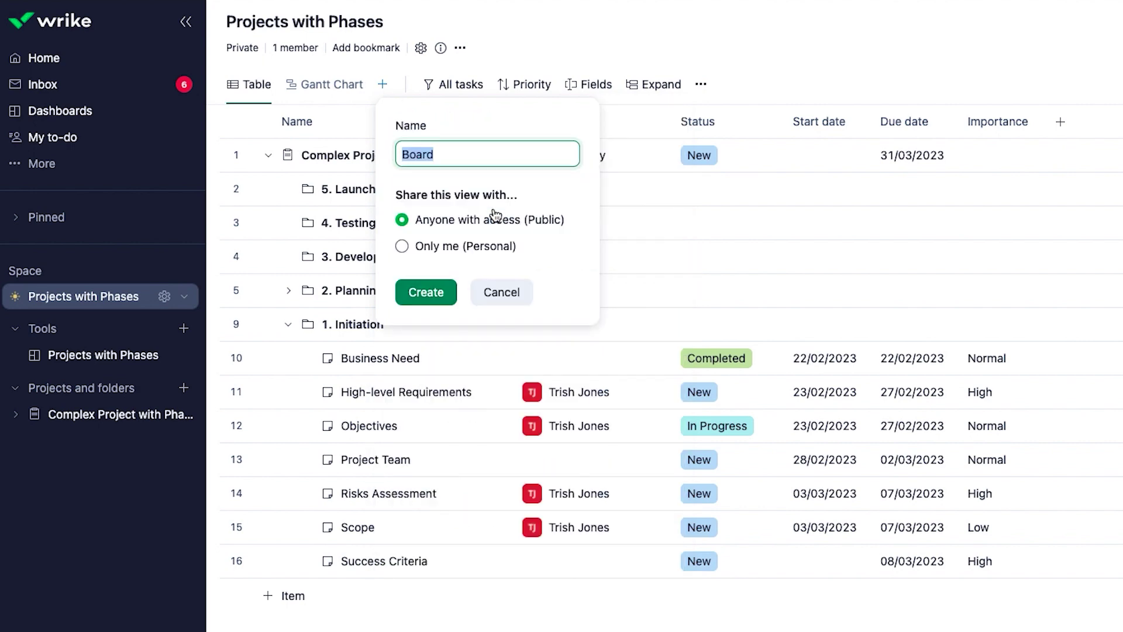
left_click(430, 292)
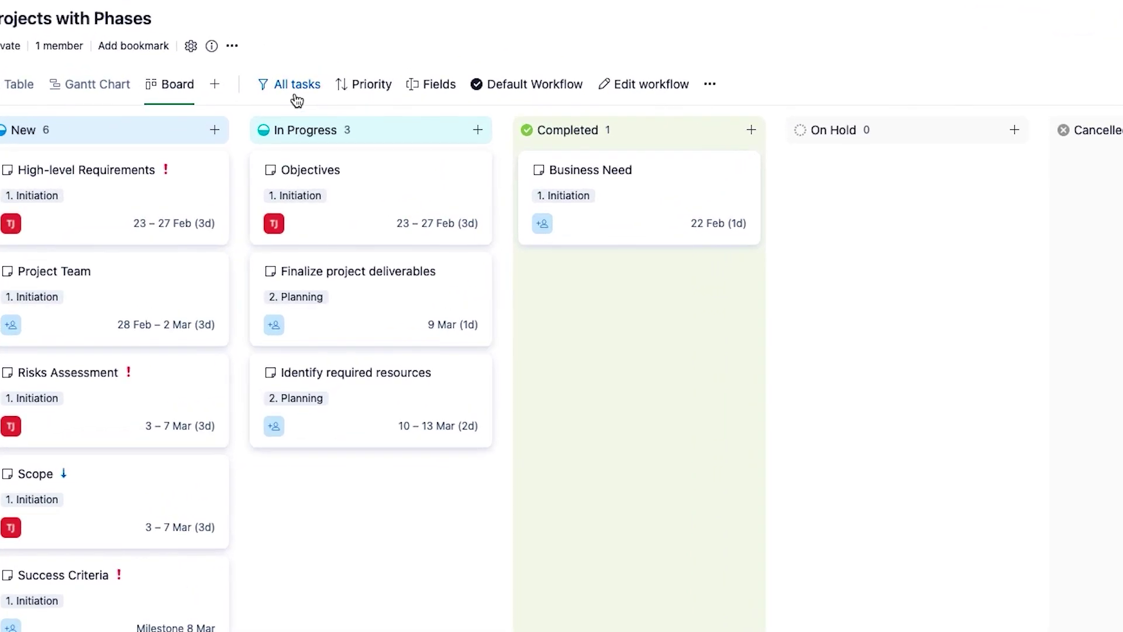
Step: Filter the board by assignee so only one teammate's tasks are shown
left_click(296, 86)
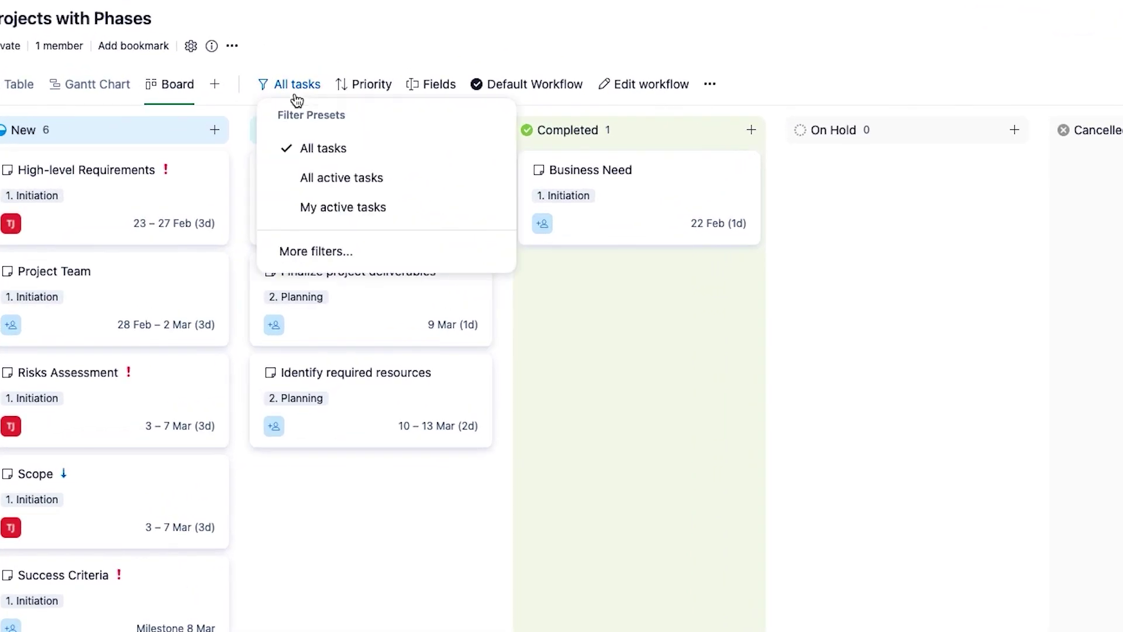
left_click(321, 251)
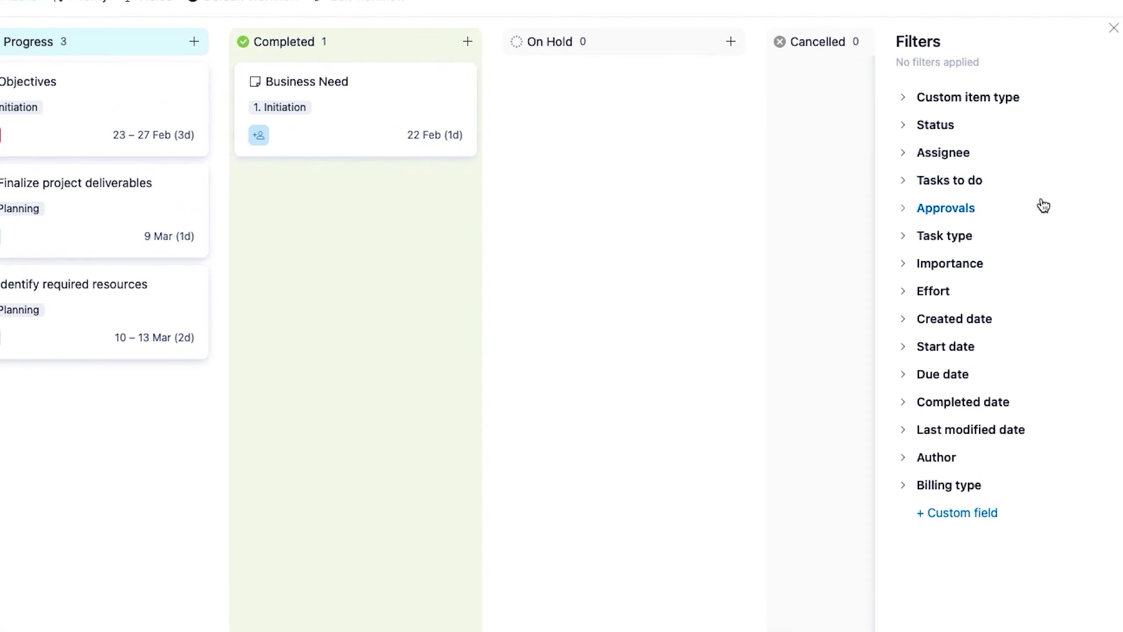
left_click(971, 155)
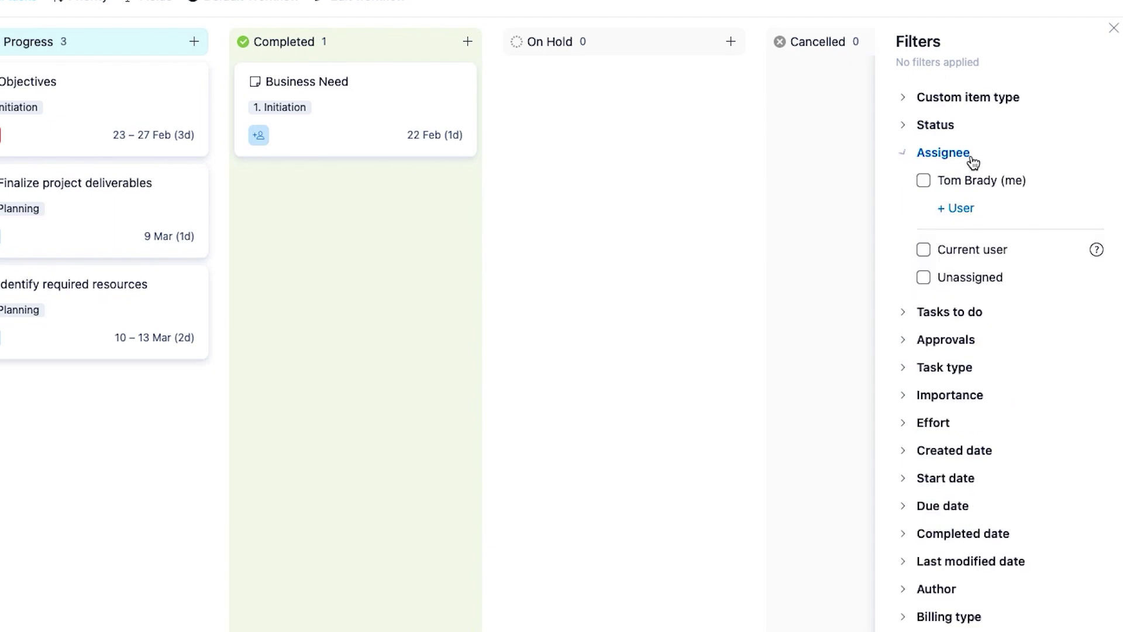
left_click(966, 207)
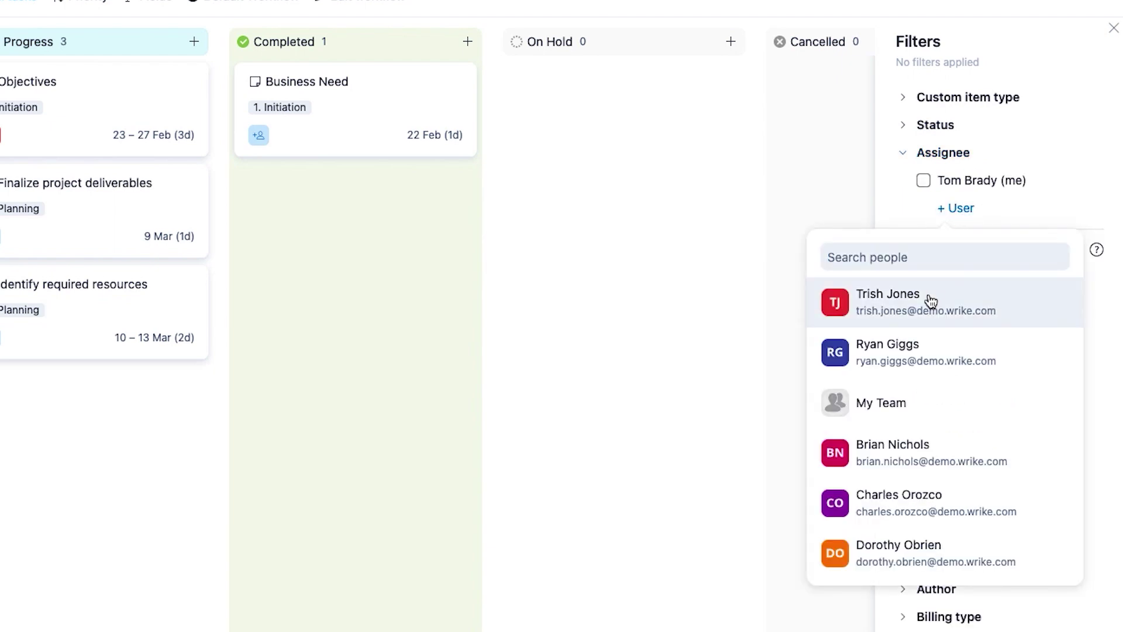
left_click(929, 297)
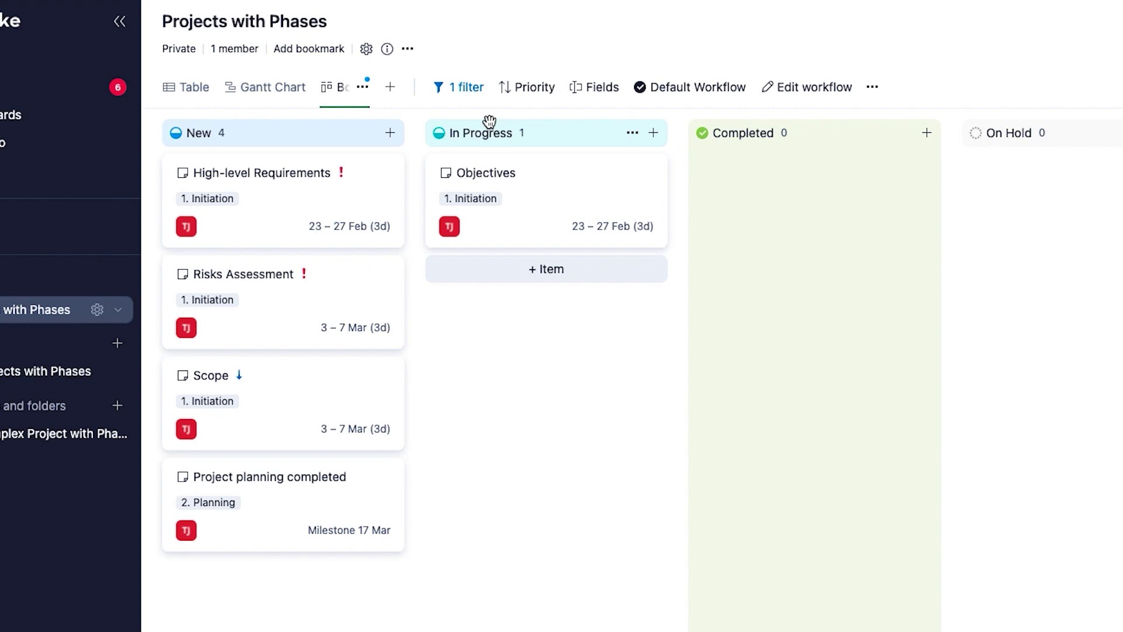
left_click(323, 53)
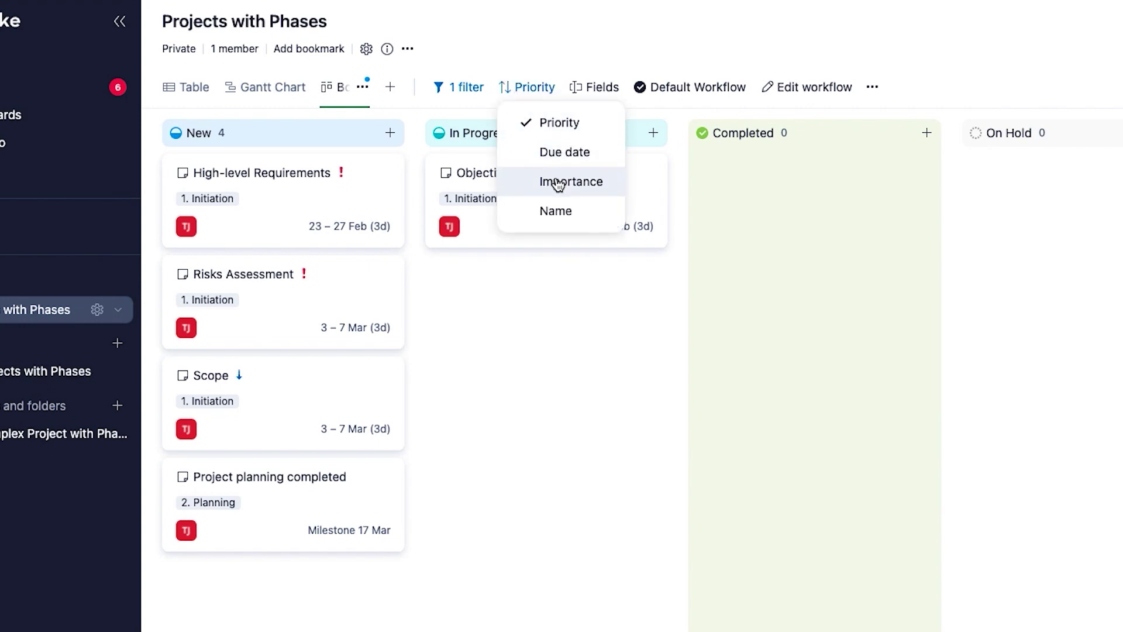